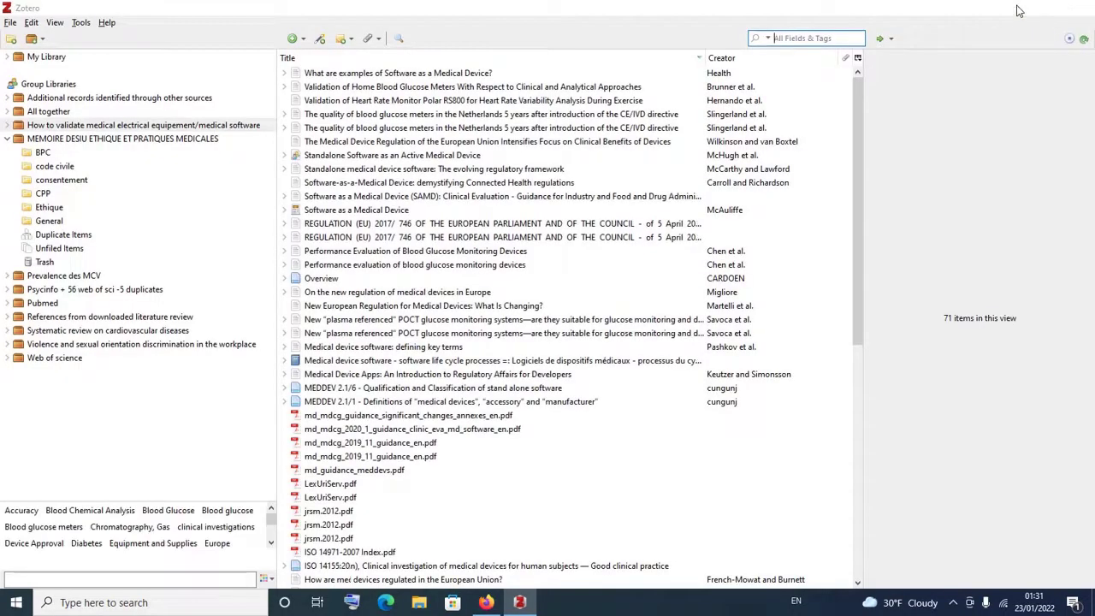
Step: Open the Word document "Add a new citation style in Zotero", dismiss the activation wizard, and enable the document's macros
{"action": "left_click", "coordinate": [1017, 7]}
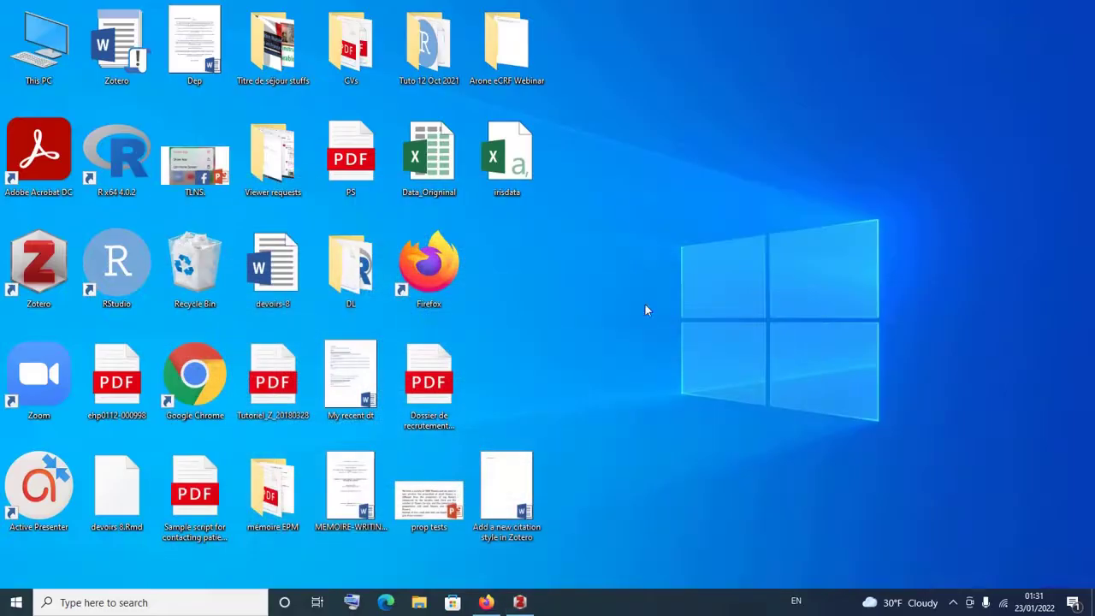
{"action": "double_click", "coordinate": [506, 486]}
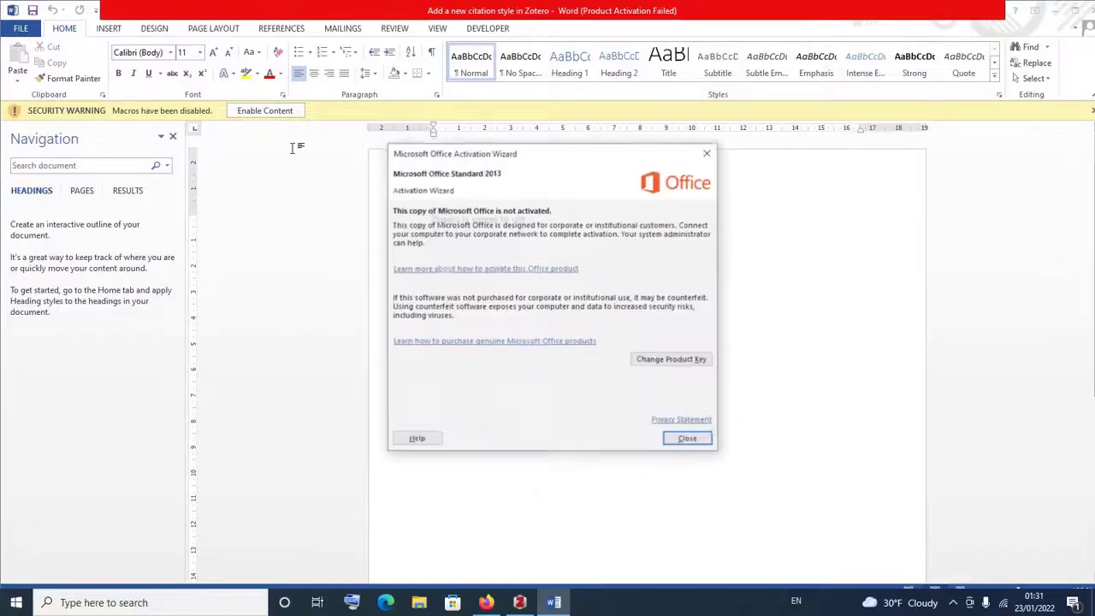
{"action": "left_click", "coordinate": [689, 441]}
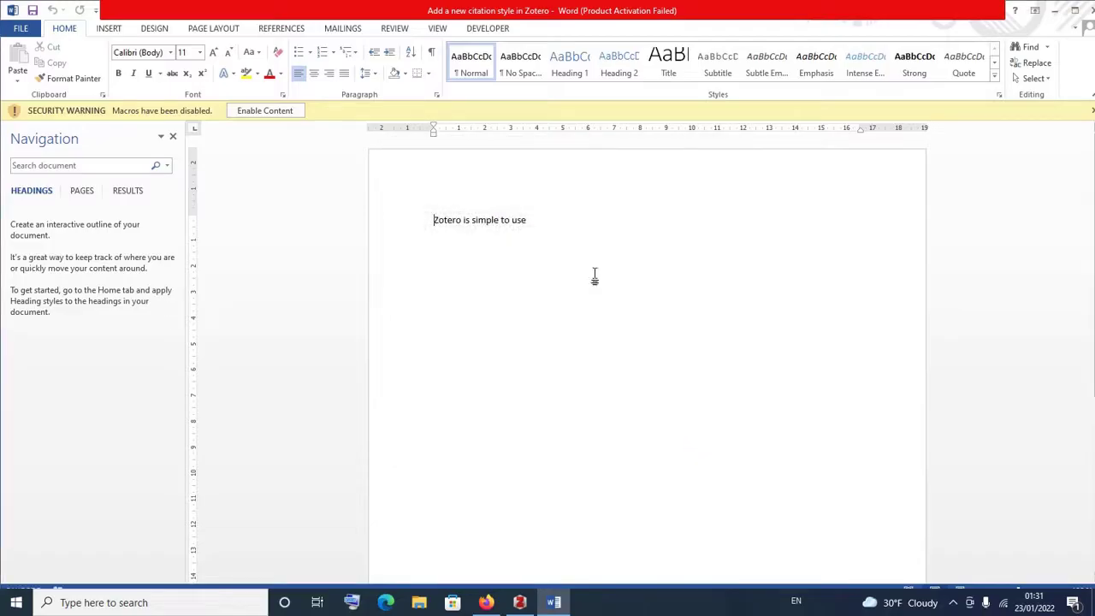
{"action": "left_click", "coordinate": [262, 110]}
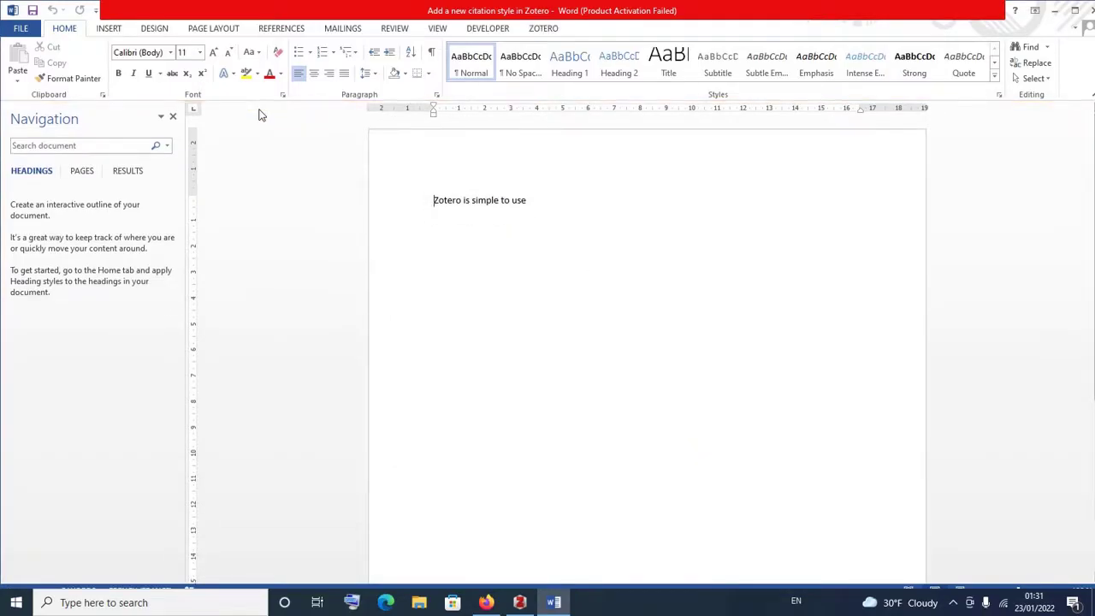
Step: Place the insertion point after "Zotero is simple to use", start a Zotero citation there, and change the citation dialog to Classic View
{"action": "left_click", "coordinate": [529, 206]}
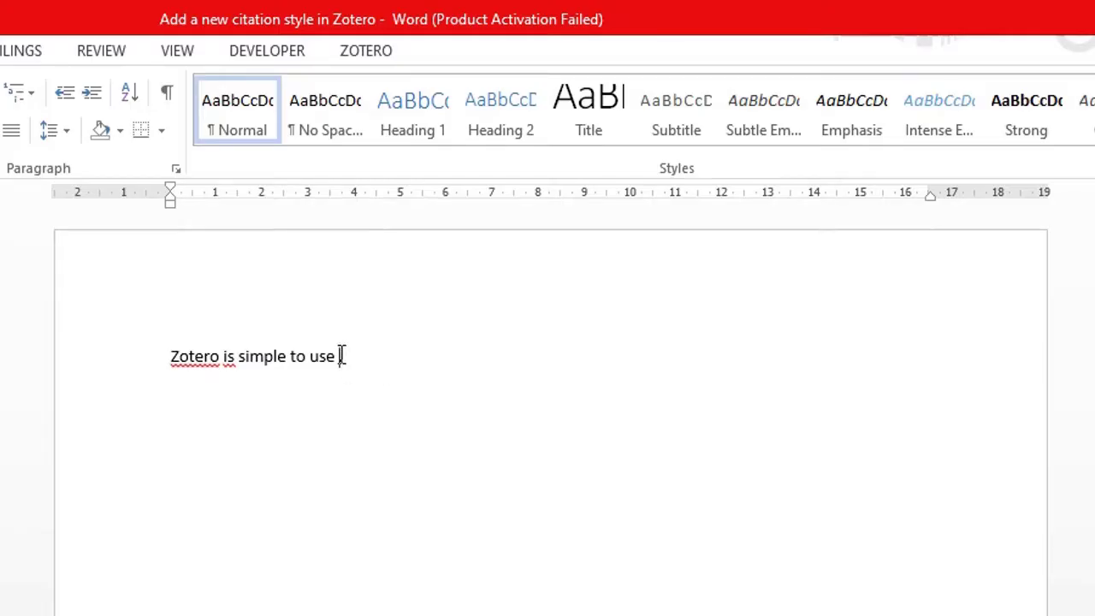
{"action": "left_click", "coordinate": [368, 53]}
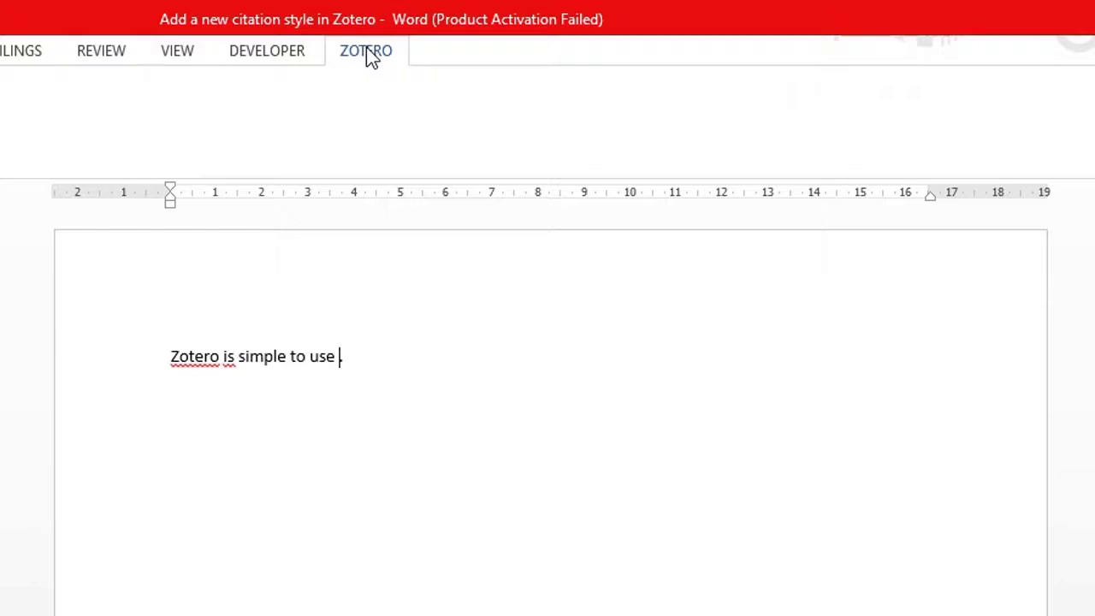
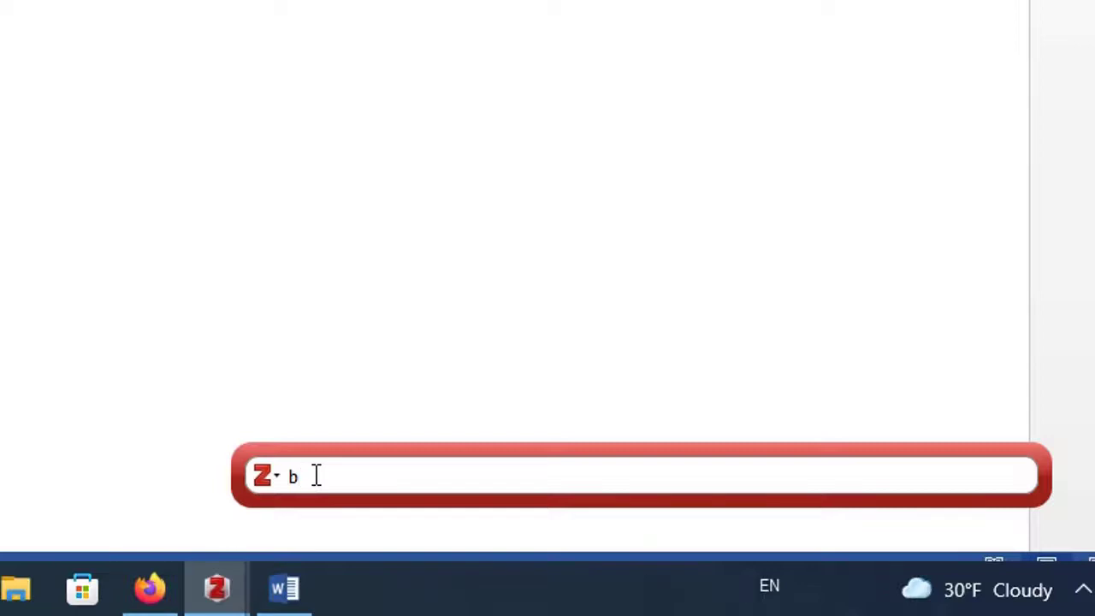
{"action": "key", "text": "BackSpace"}
{"action": "left_click", "coordinate": [282, 484]}
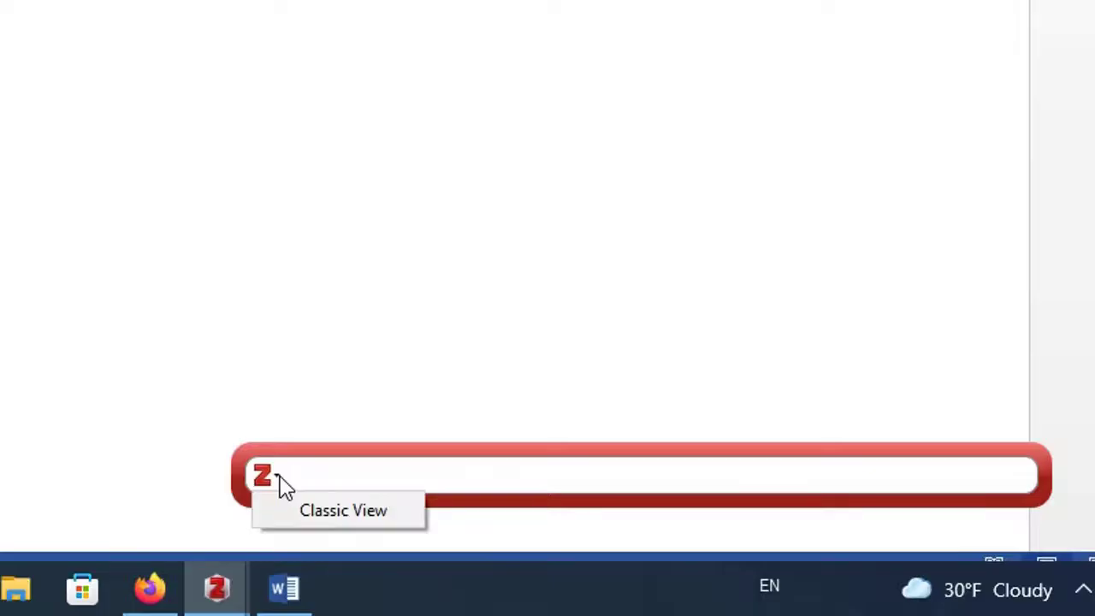
{"action": "left_click", "coordinate": [333, 523]}
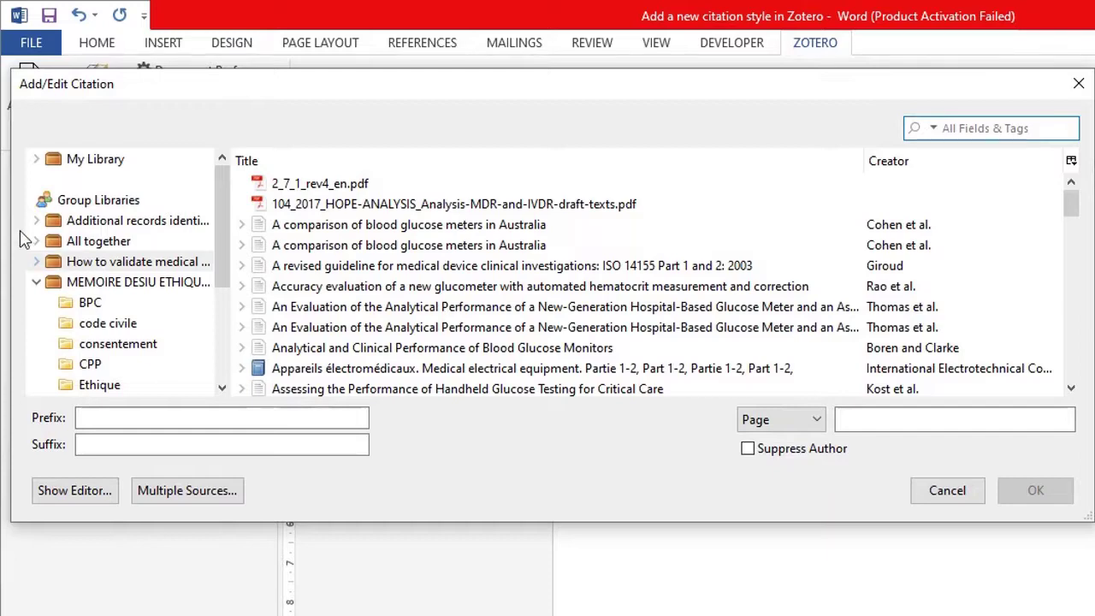
Step: Examine the group library collections available for citing, including COVID-BLOOD, APA, BMJ and research gate, and the references they hold
{"action": "left_click", "coordinate": [36, 241]}
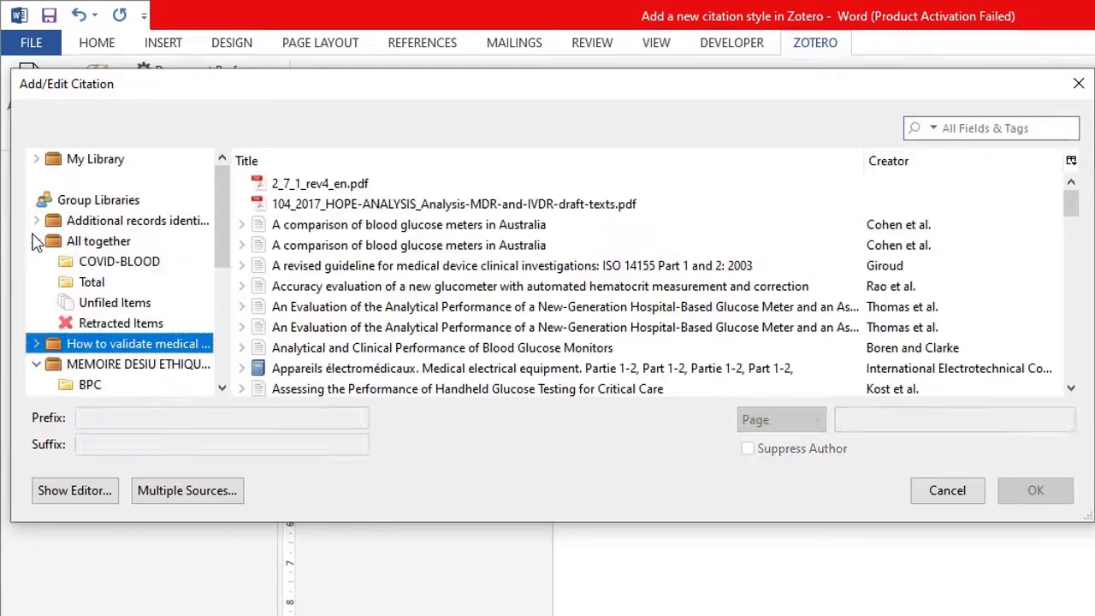
{"action": "left_click", "coordinate": [100, 269]}
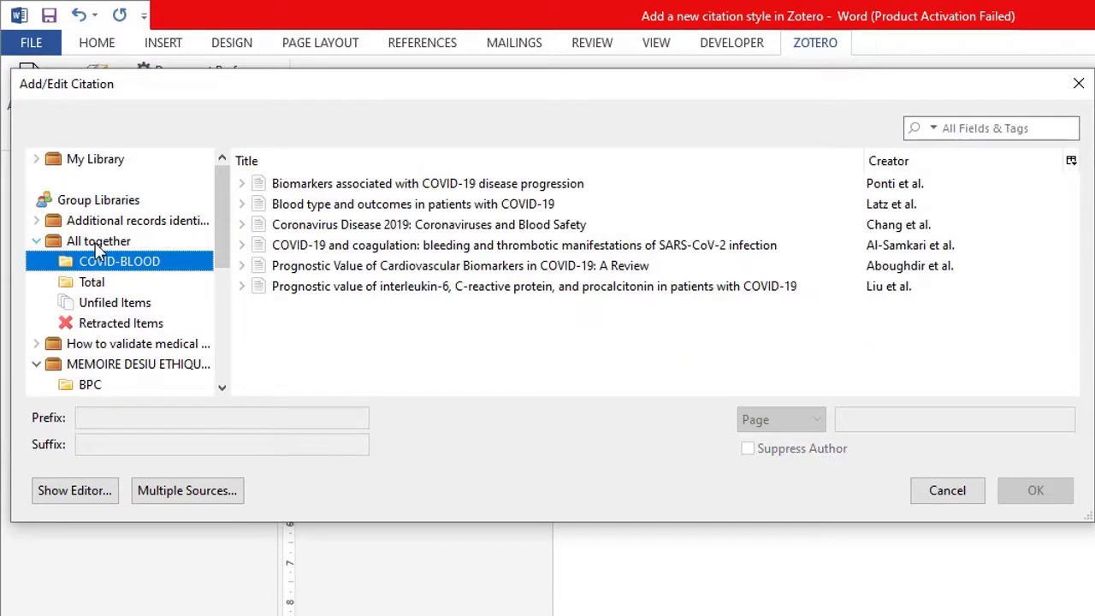
{"action": "left_click", "coordinate": [98, 242]}
{"action": "left_click", "coordinate": [36, 221]}
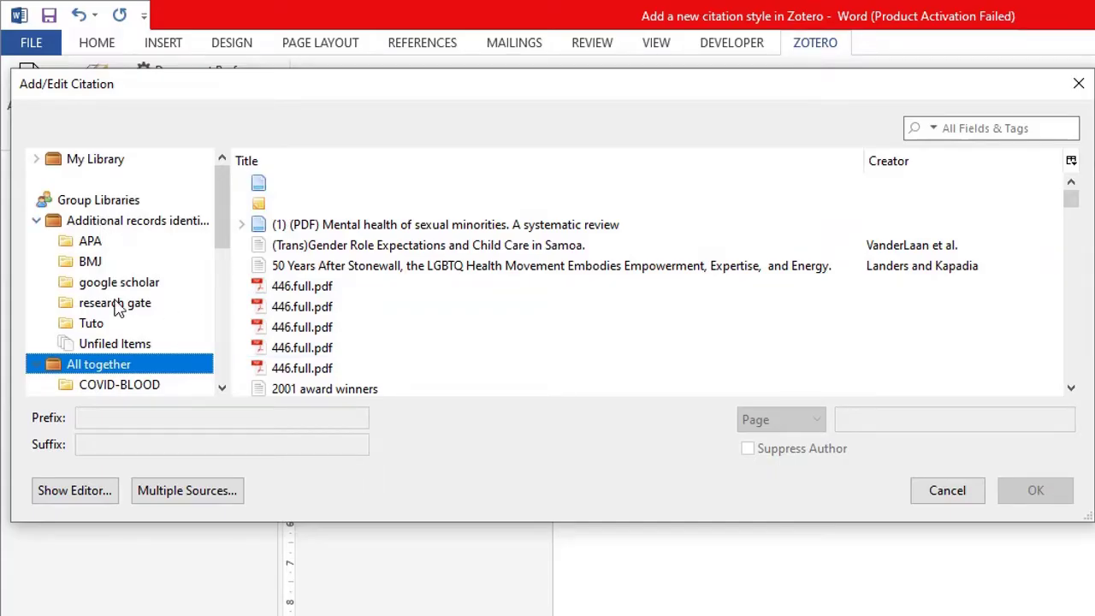
{"action": "left_click", "coordinate": [91, 242]}
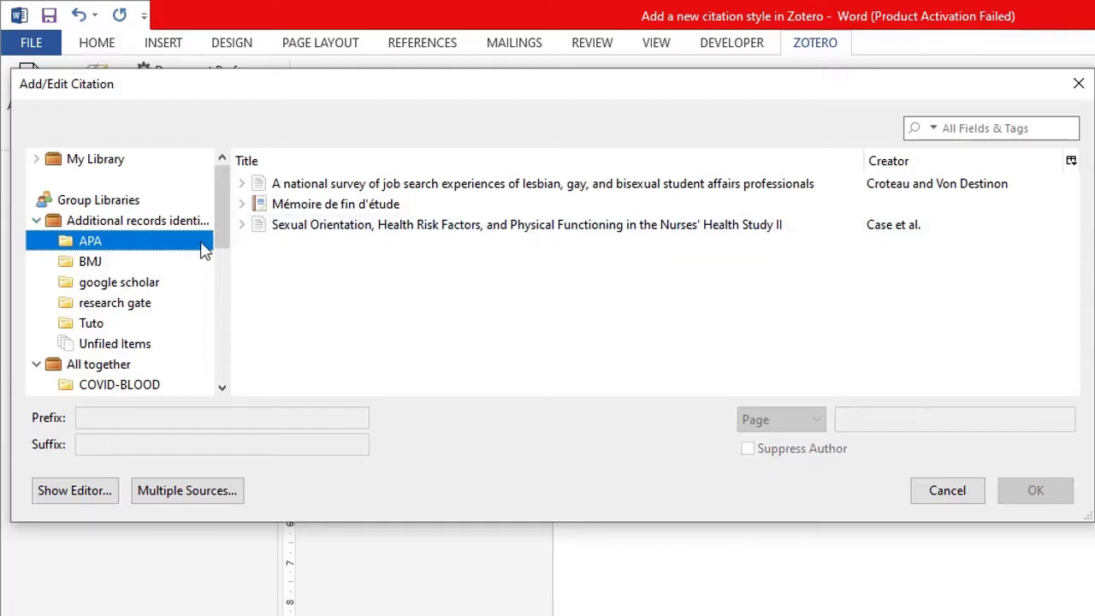
{"action": "left_click", "coordinate": [90, 262]}
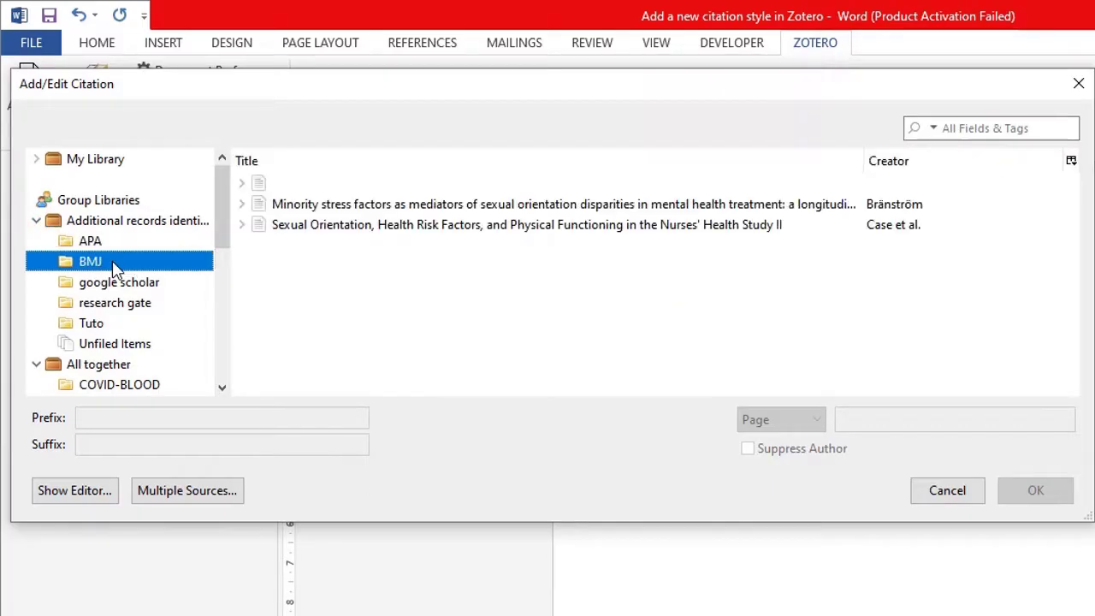
{"action": "left_click", "coordinate": [325, 207]}
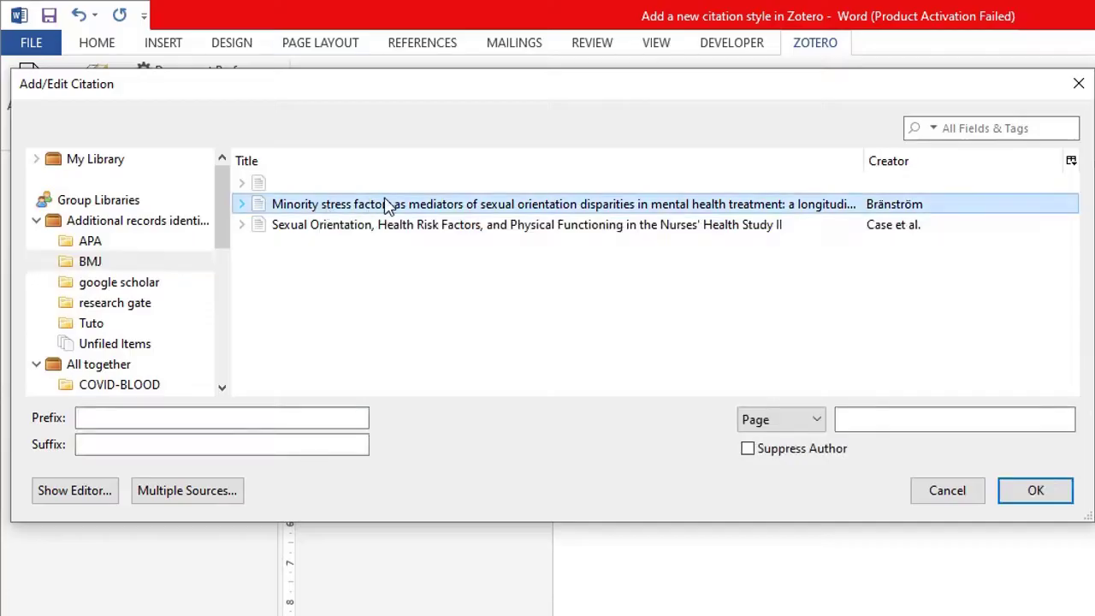
{"action": "left_click", "coordinate": [111, 309]}
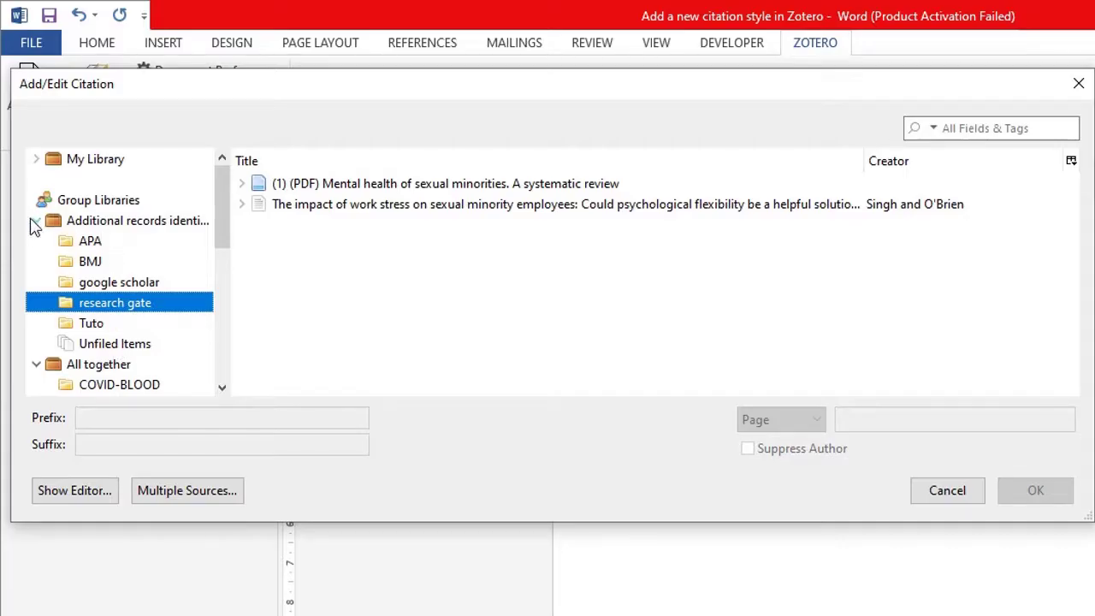
Step: Choose the second "A comparison of blood glucose meters in Australia" reference from the "How to validate medical electrical equipement/medical software" library
{"action": "left_click", "coordinate": [36, 367]}
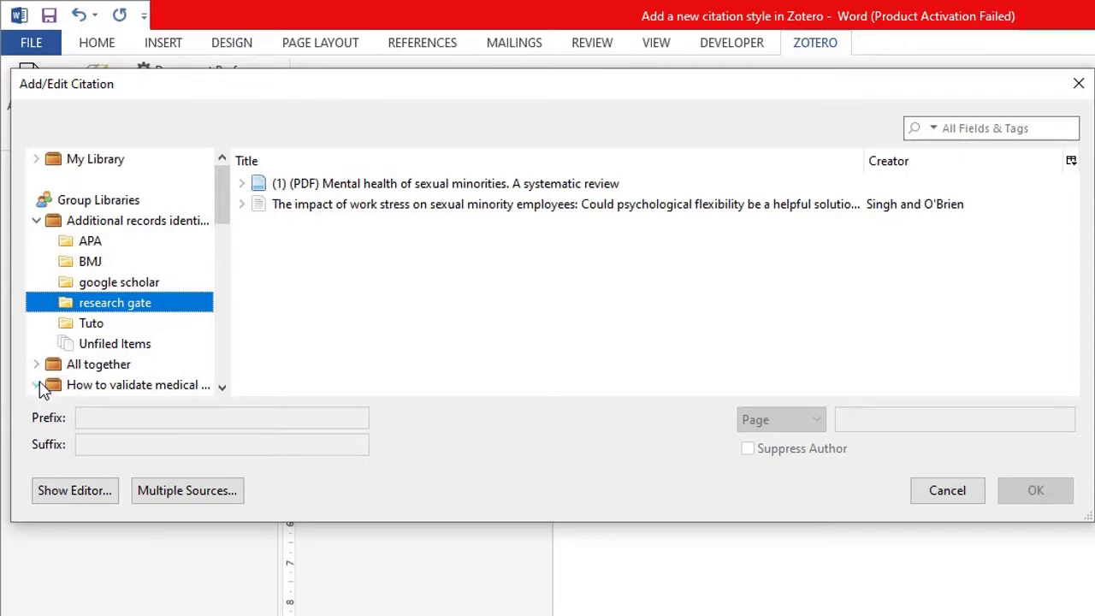
{"action": "left_click", "coordinate": [95, 393]}
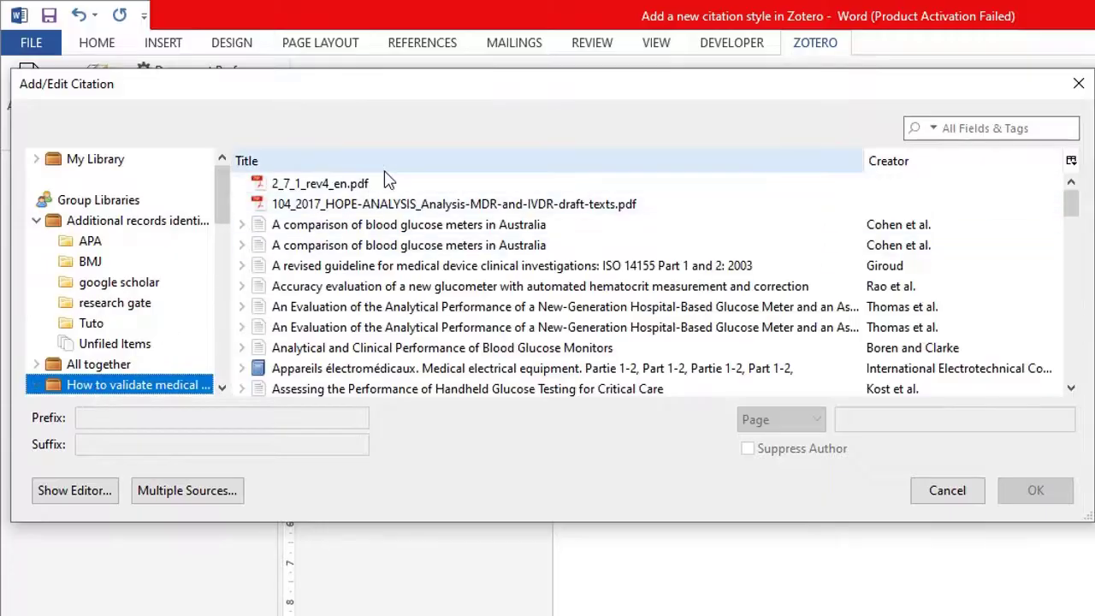
{"action": "left_click", "coordinate": [359, 248]}
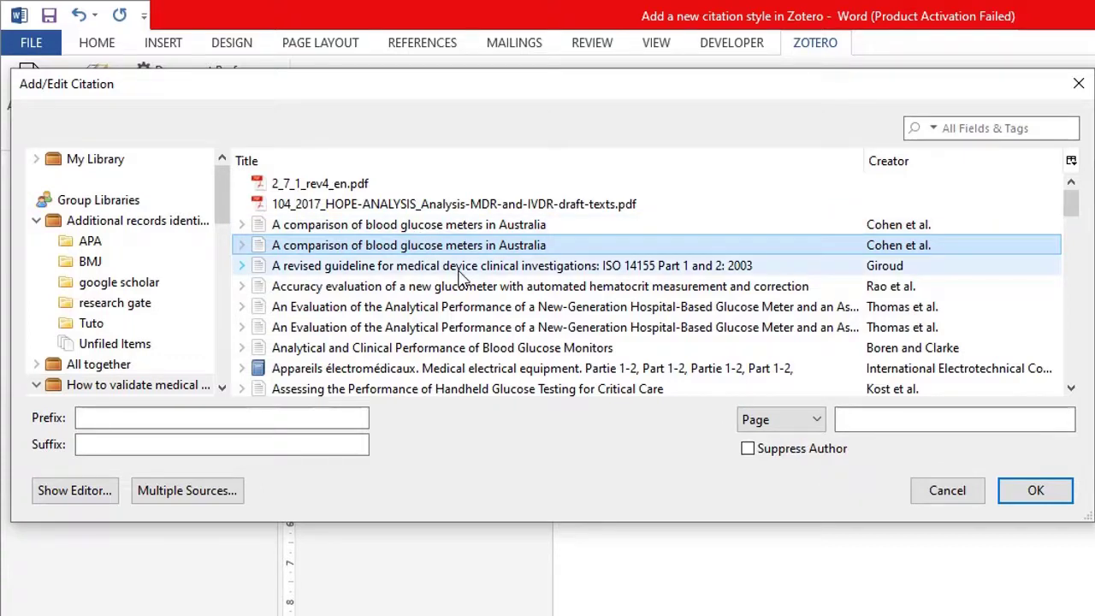
Step: Show the citation text editor for the second "A comparison of blood glucose meters in Australia" reference
{"action": "left_click", "coordinate": [77, 500]}
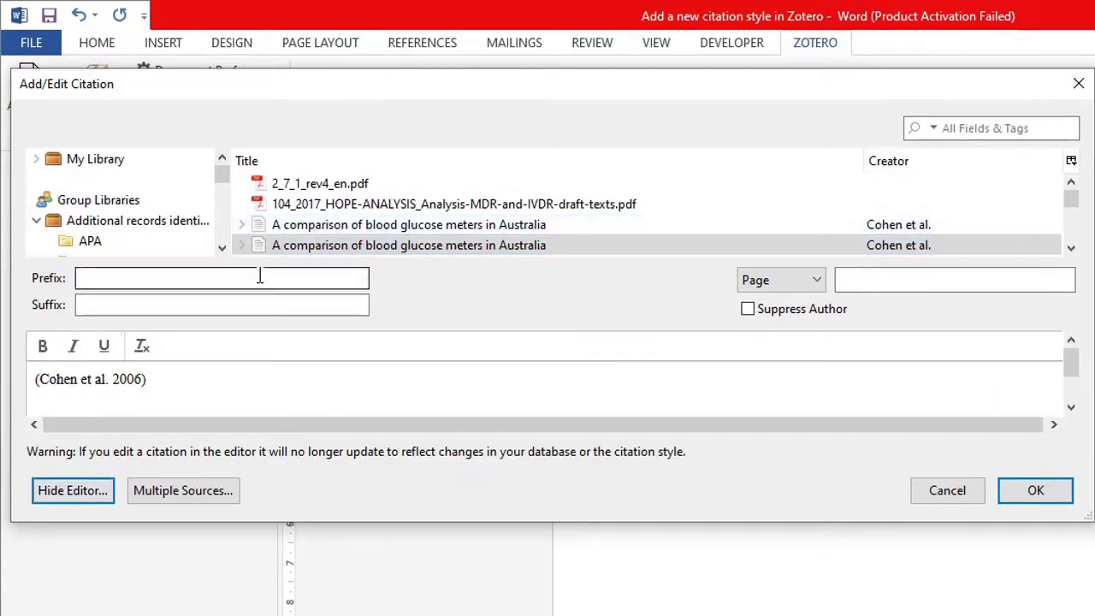
{"action": "left_click", "coordinate": [94, 493]}
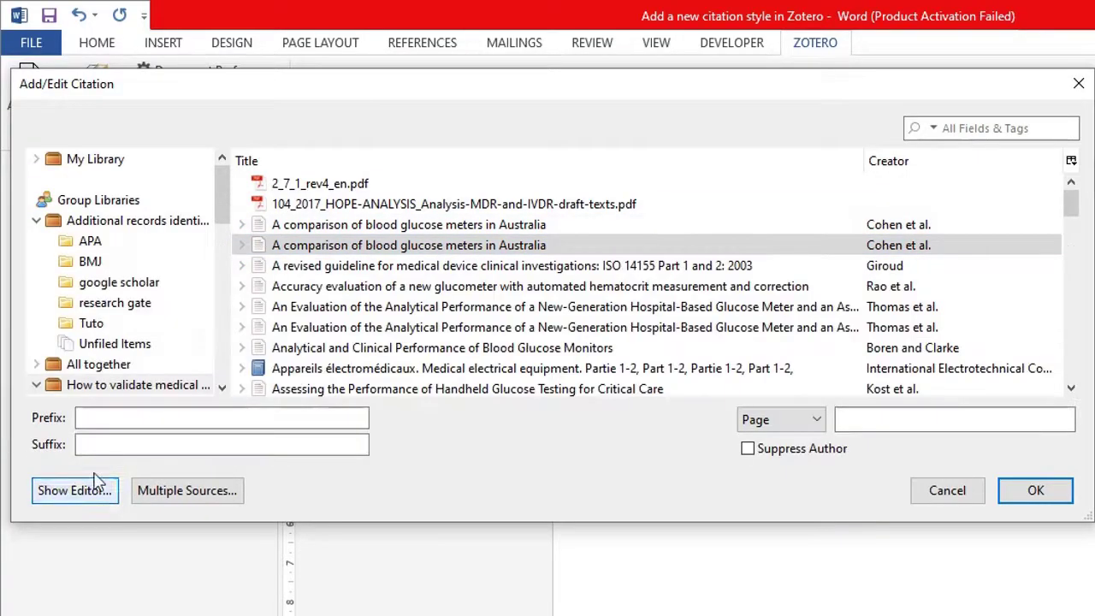
{"action": "left_click", "coordinate": [374, 244]}
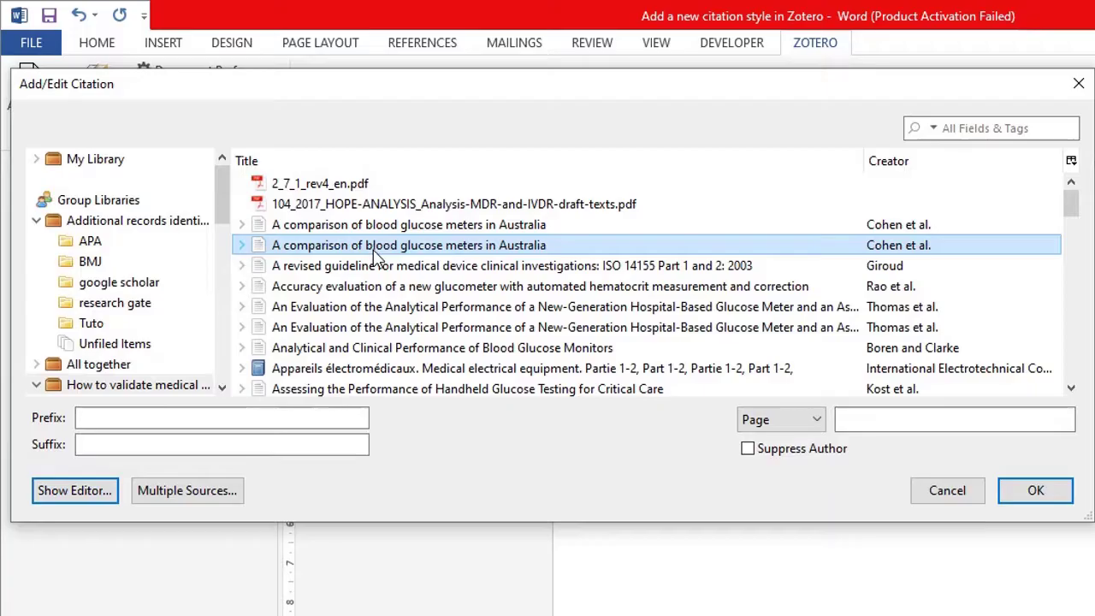
{"action": "left_click", "coordinate": [102, 494]}
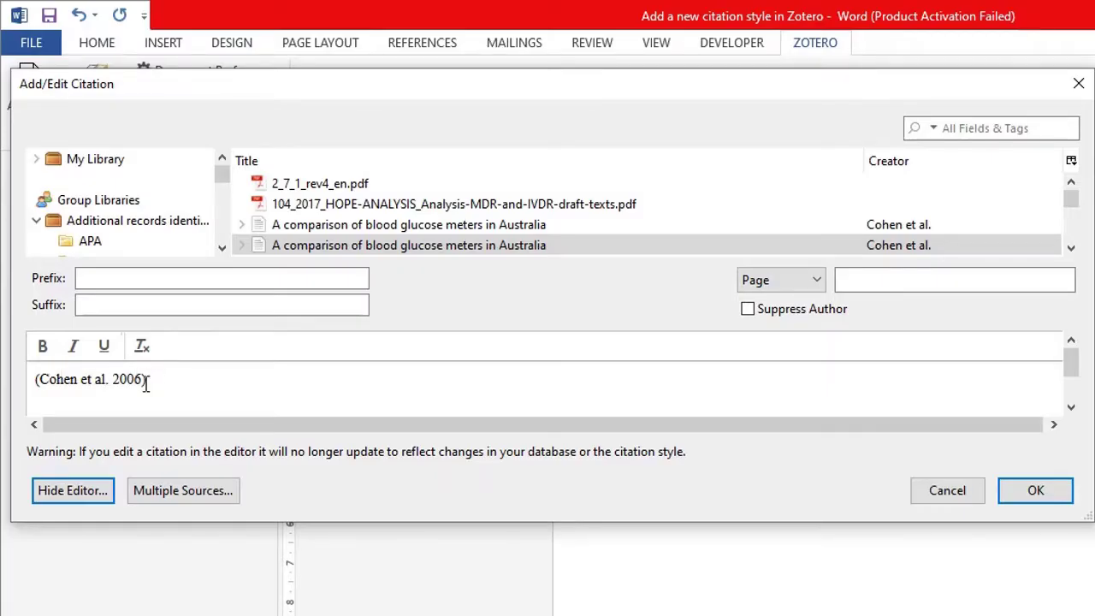
Step: Replace the opening parenthesis of the citation text with an opening square bracket
{"action": "left_click", "coordinate": [89, 385]}
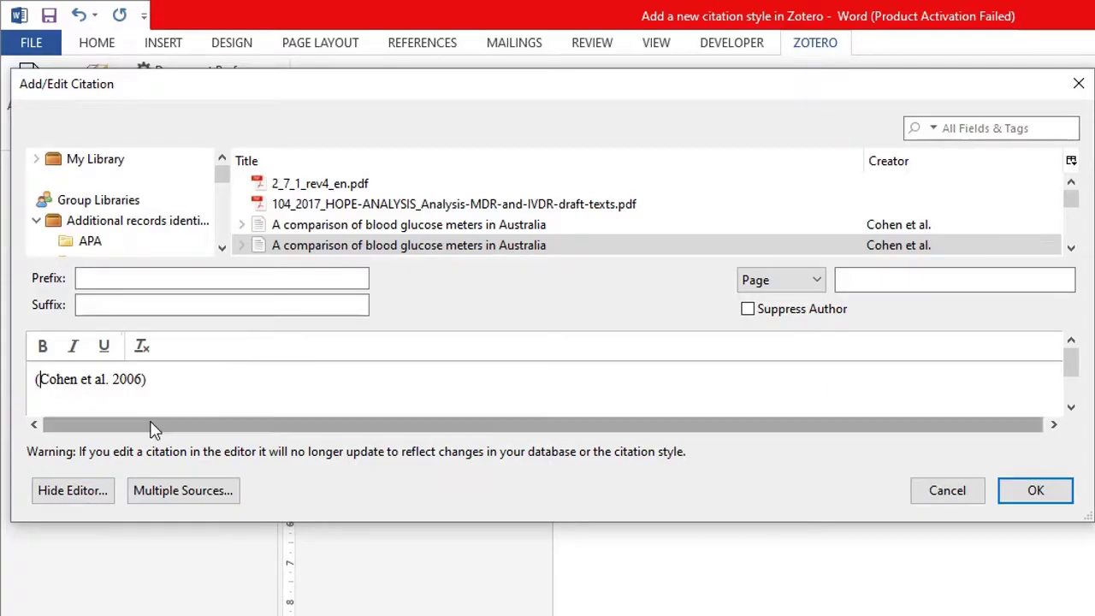
{"action": "key", "text": "BackSpace"}
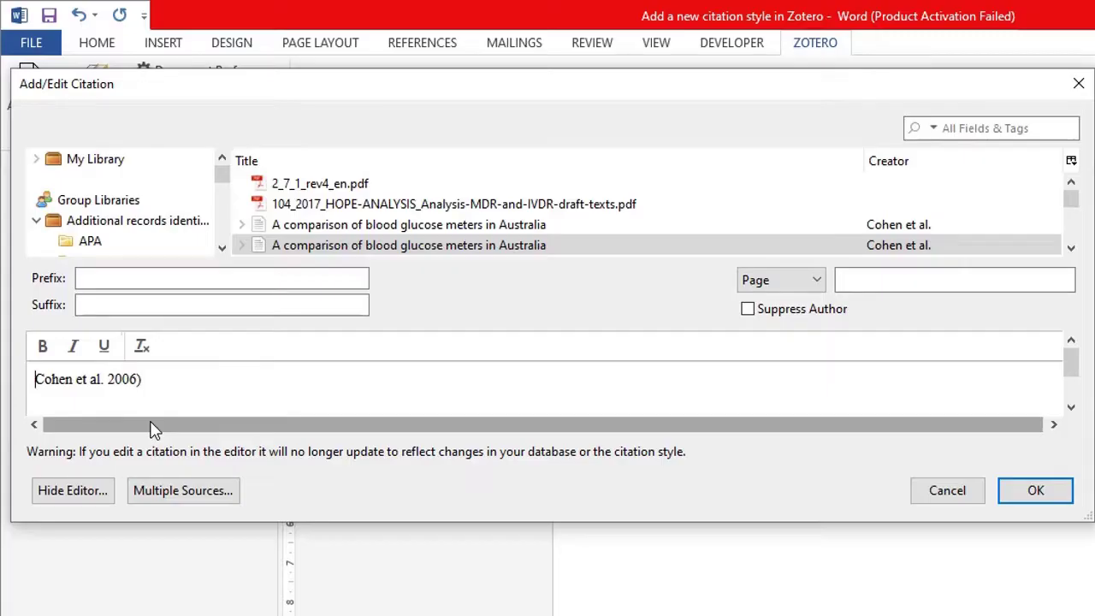
{"action": "type", "text": "{"}
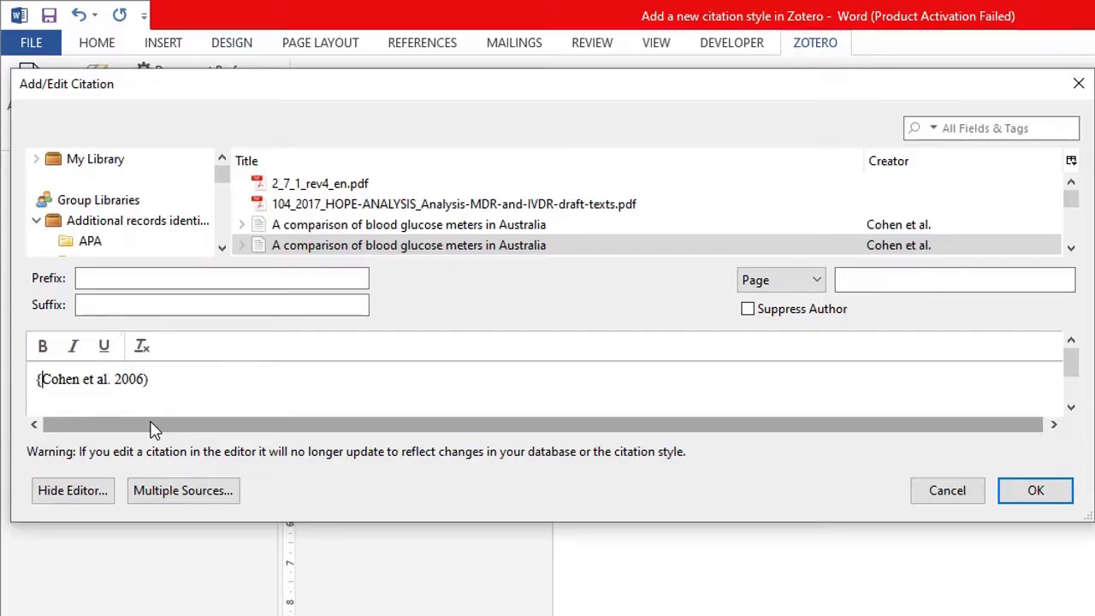
{"action": "key", "text": "BackSpace"}
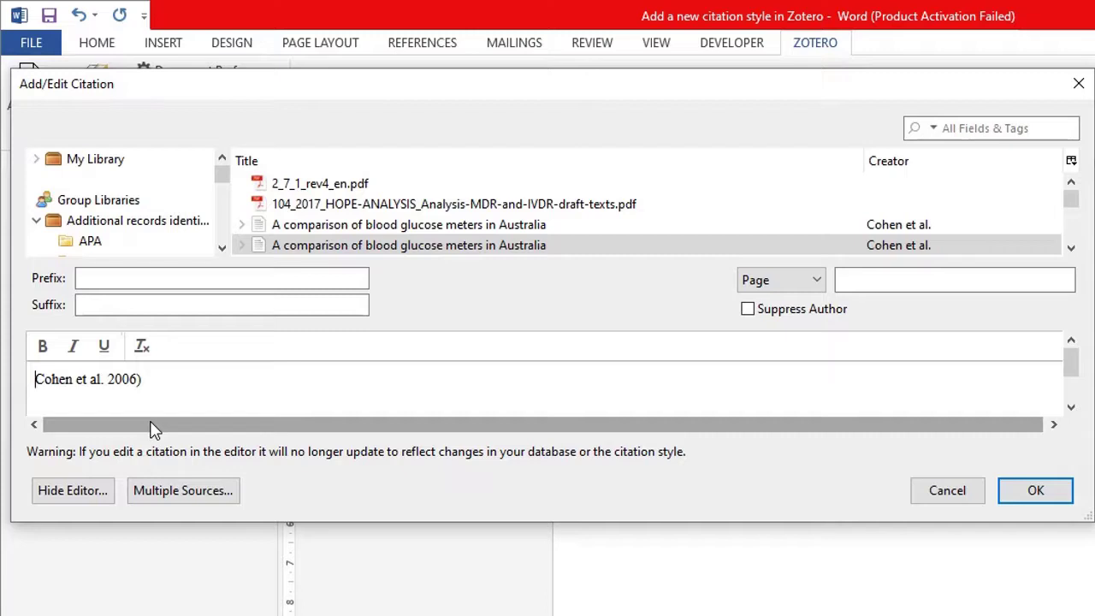
{"action": "type", "text": "["}
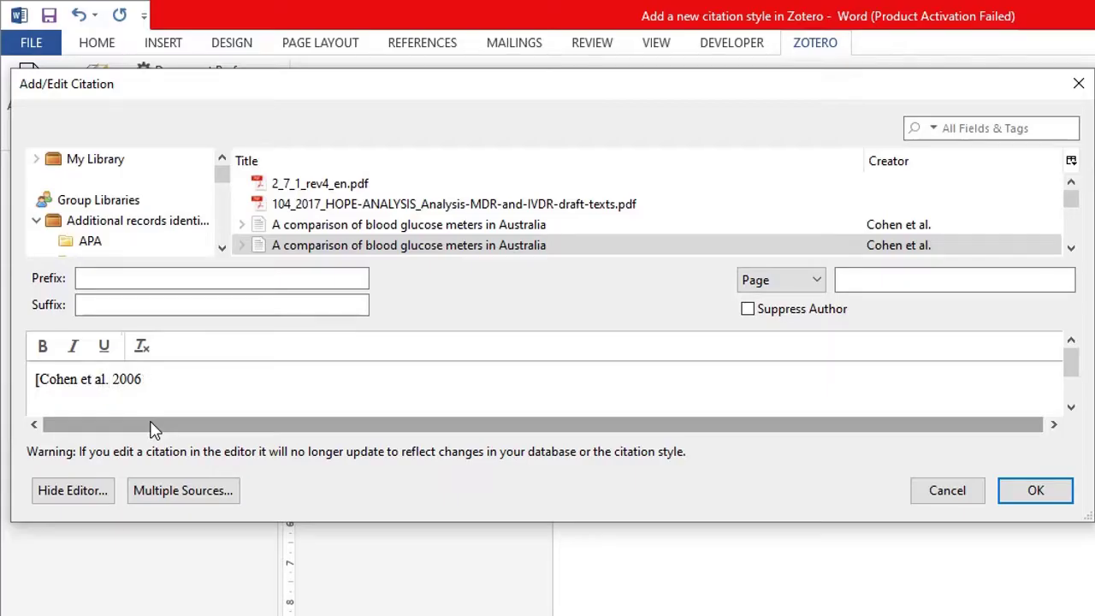
Step: Close the citation text with a square bracket, delete the year 2006, and hide and reopen the editor to review the edit
{"action": "key", "text": "Left"}
{"action": "key", "text": "Left"}
{"action": "key", "text": "BackSpace"}
{"action": "key", "text": "BackSpace"}
{"action": "key", "text": "BackSpace"}
{"action": "key", "text": "BackSpace"}
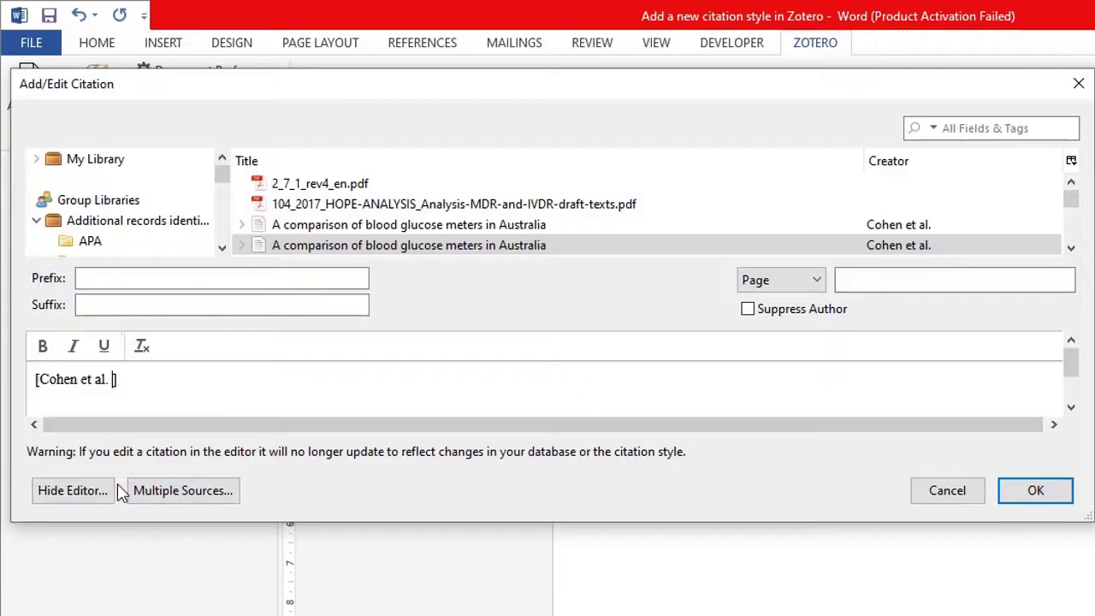
{"action": "left_click", "coordinate": [68, 494]}
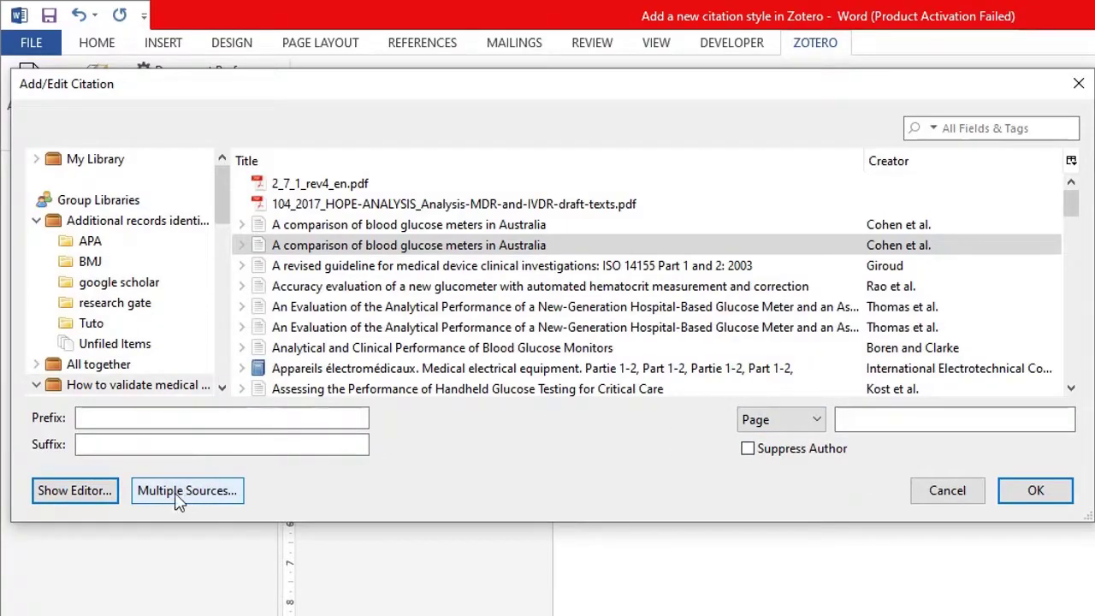
{"action": "left_click", "coordinate": [107, 496]}
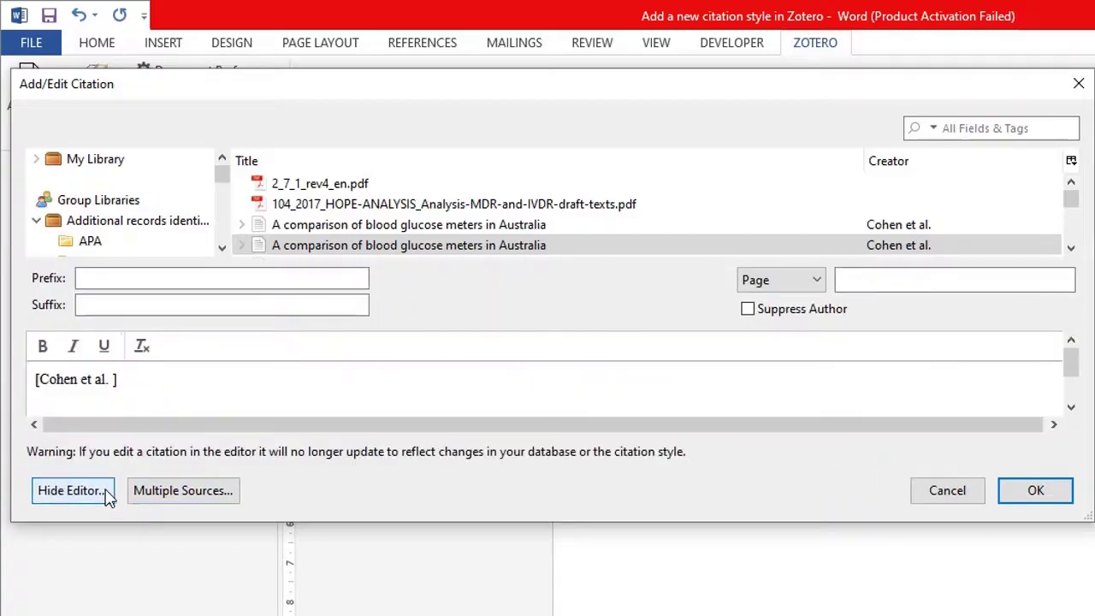
{"action": "left_click", "coordinate": [124, 378]}
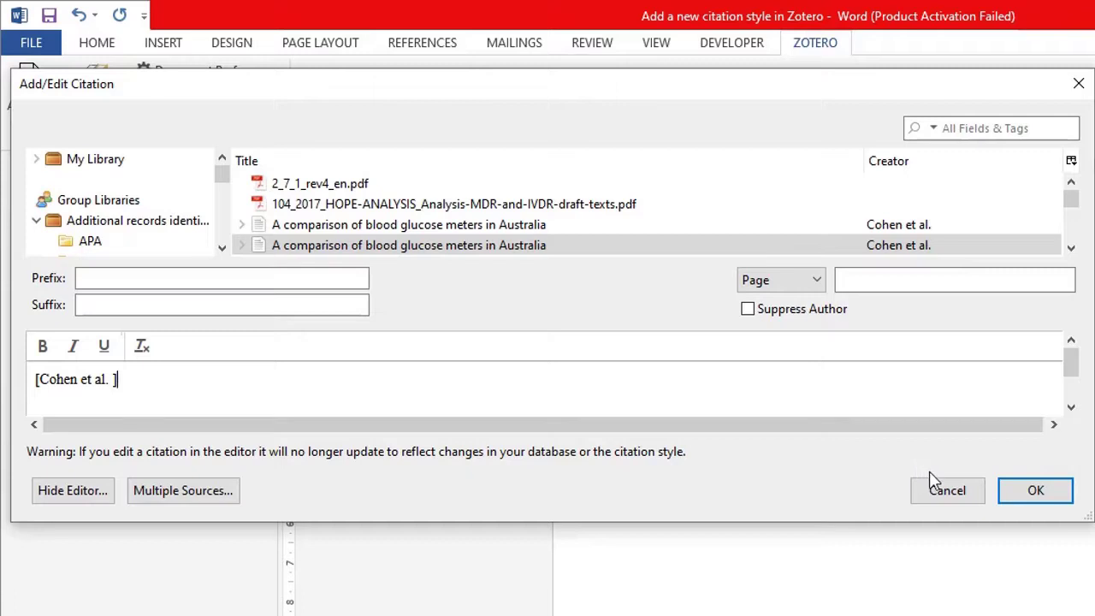
Step: Reselect the second "A comparison of blood glucose meters in Australia" reference and switch the citation to multiple sources with it included
{"action": "left_click", "coordinate": [532, 224]}
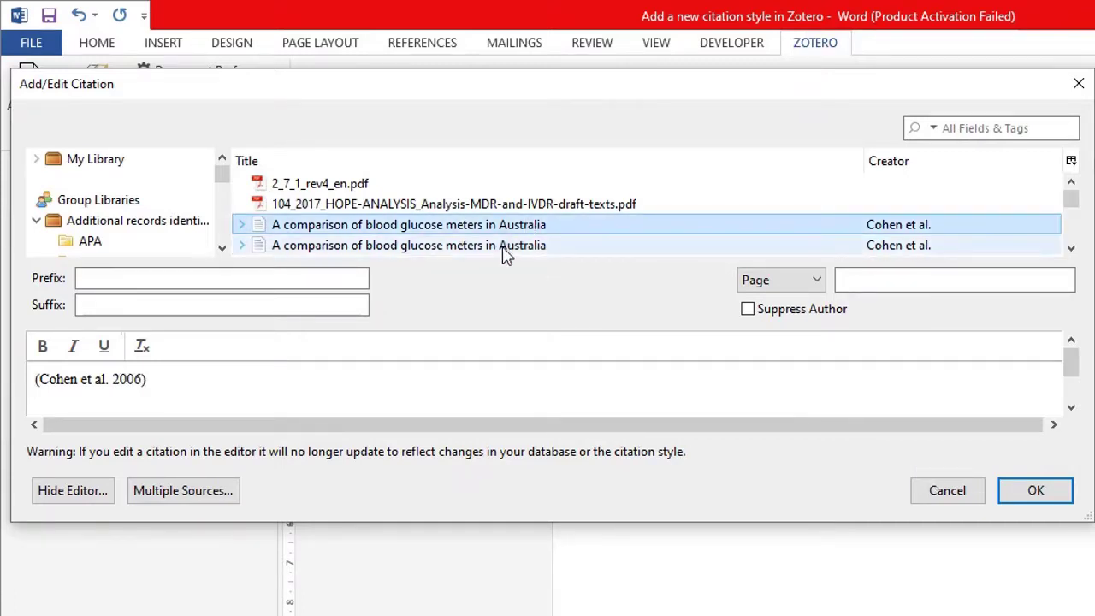
{"action": "left_click", "coordinate": [501, 248]}
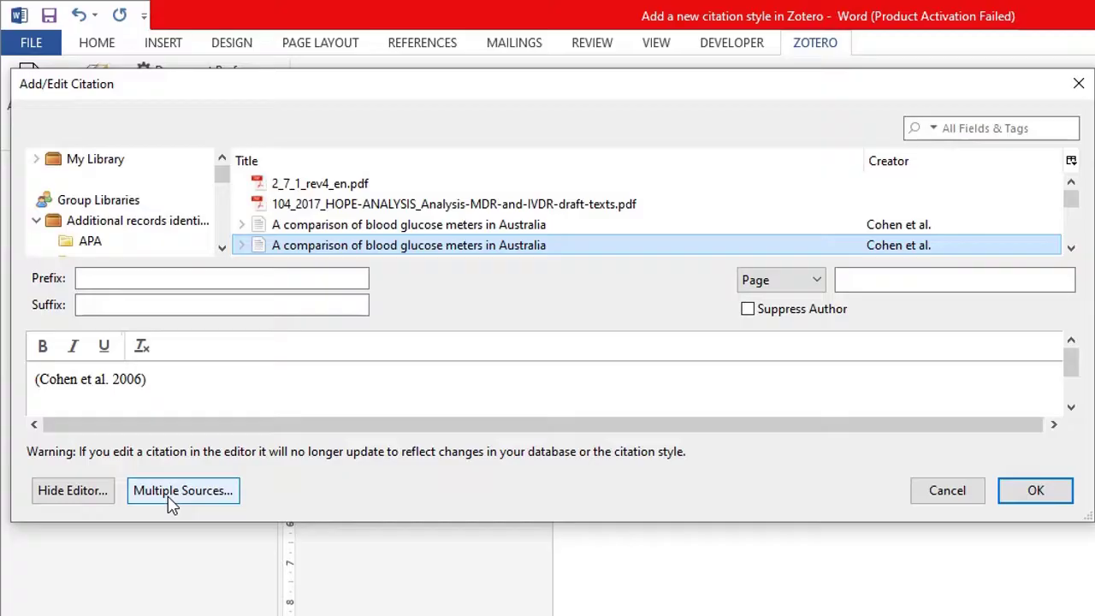
{"action": "left_click", "coordinate": [227, 494]}
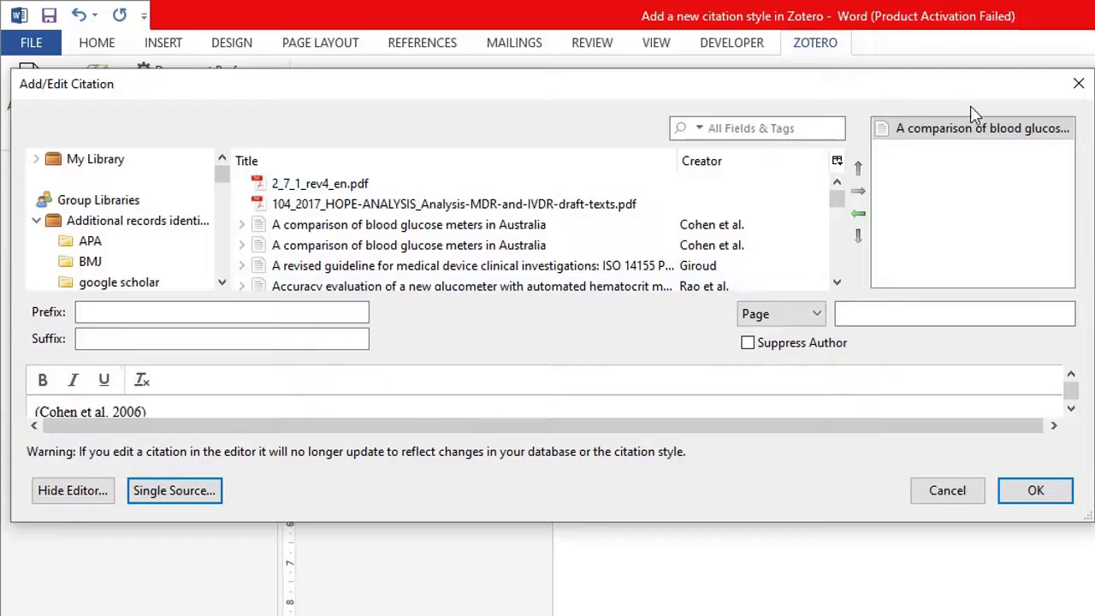
{"action": "left_click", "coordinate": [438, 244]}
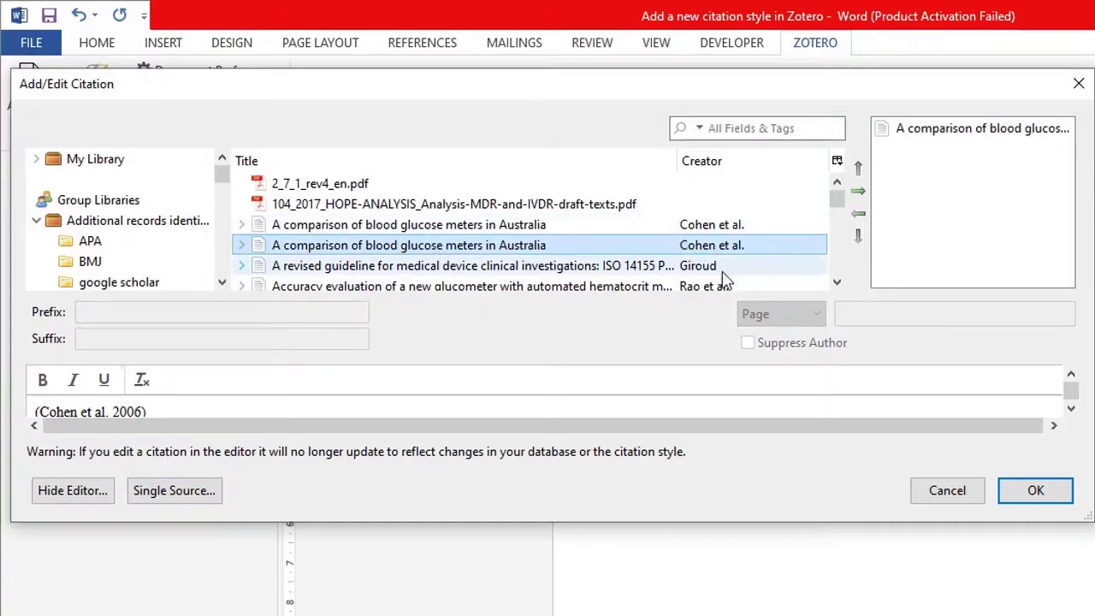
{"action": "left_click", "coordinate": [859, 190]}
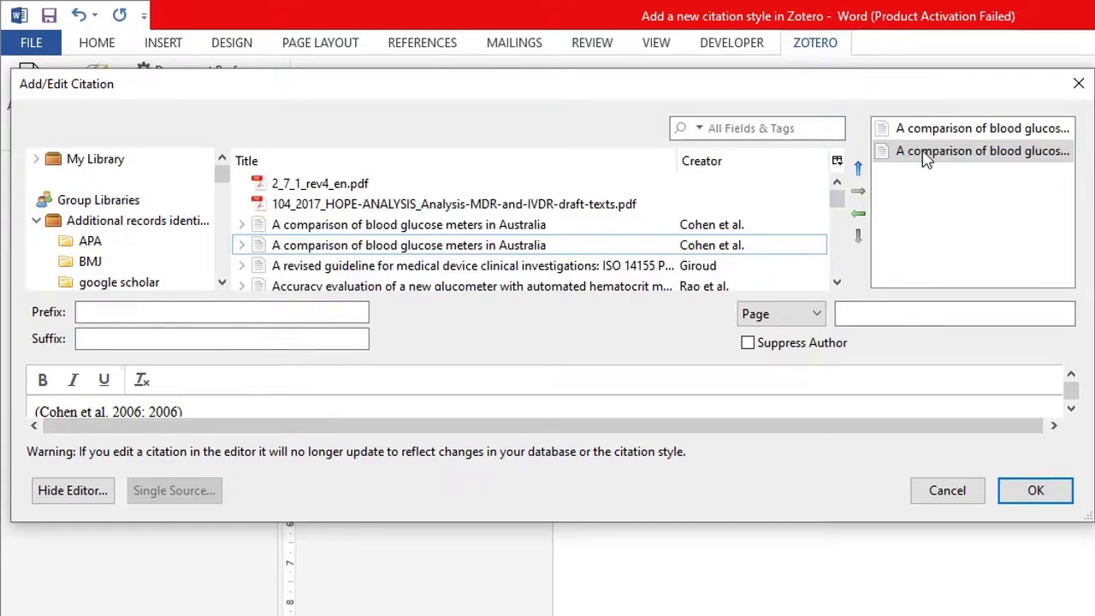
{"action": "left_click", "coordinate": [858, 222]}
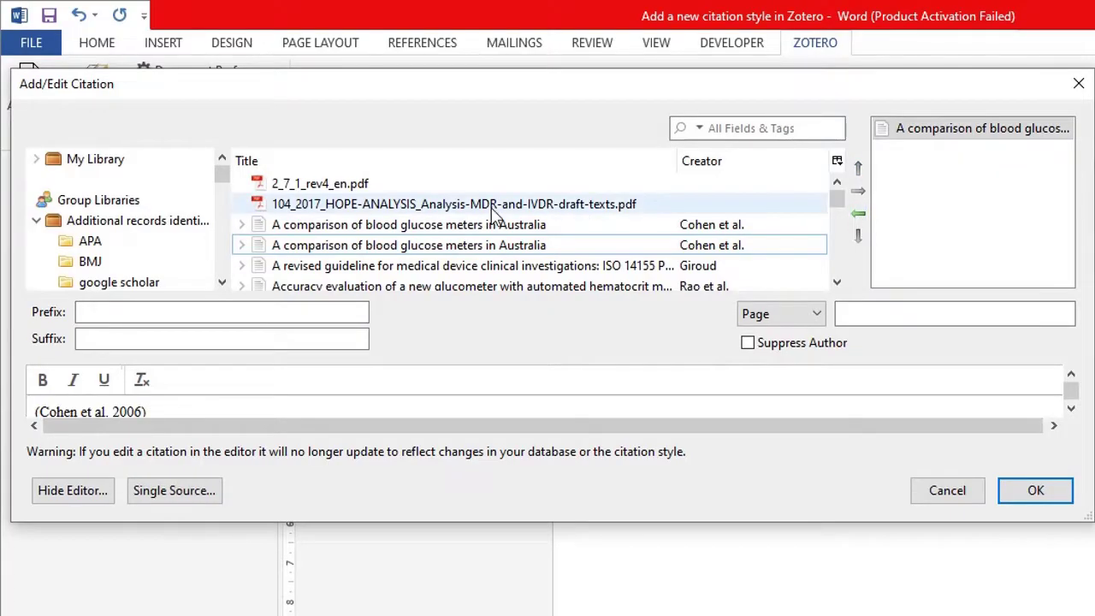
Step: Add the "Accuracy evaluation of a new glucometer" reference to the multiple-source citation and insert the citation into the document
{"action": "left_click", "coordinate": [443, 286]}
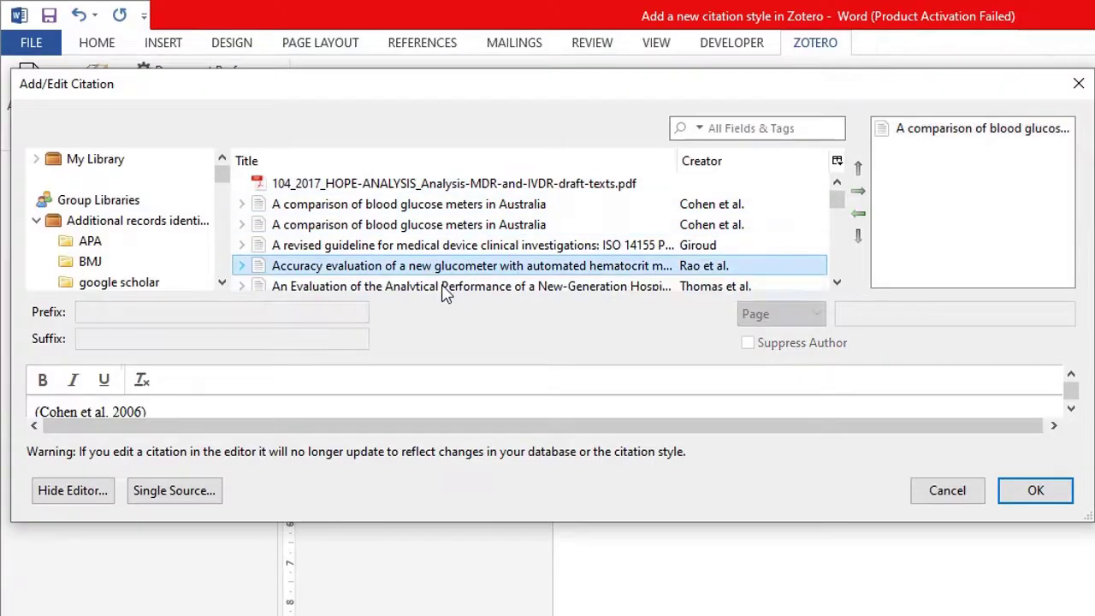
{"action": "left_click", "coordinate": [861, 193]}
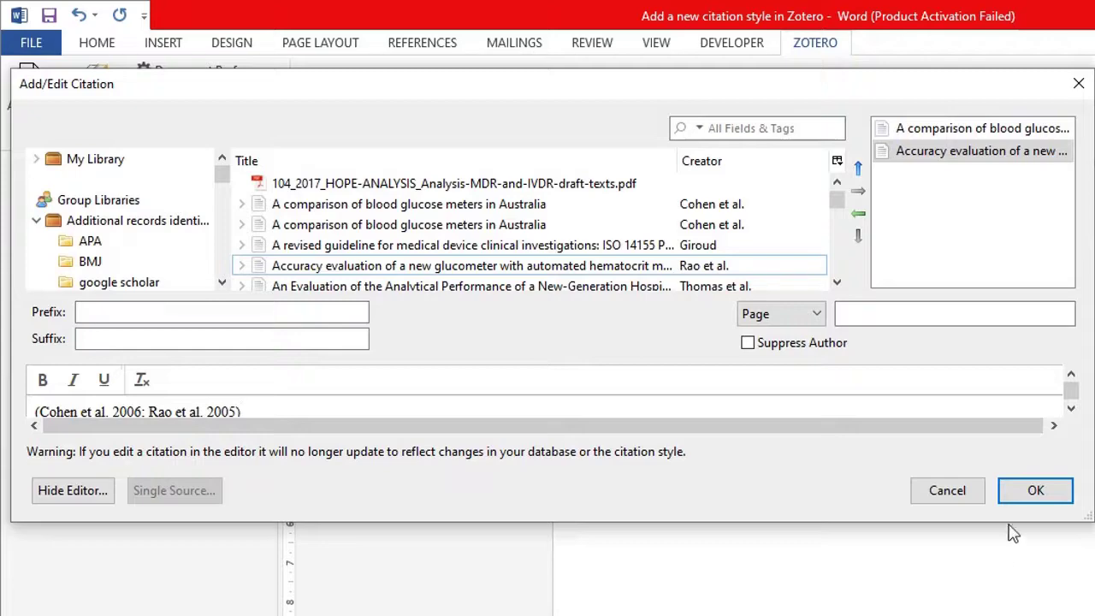
{"action": "left_click", "coordinate": [1051, 497]}
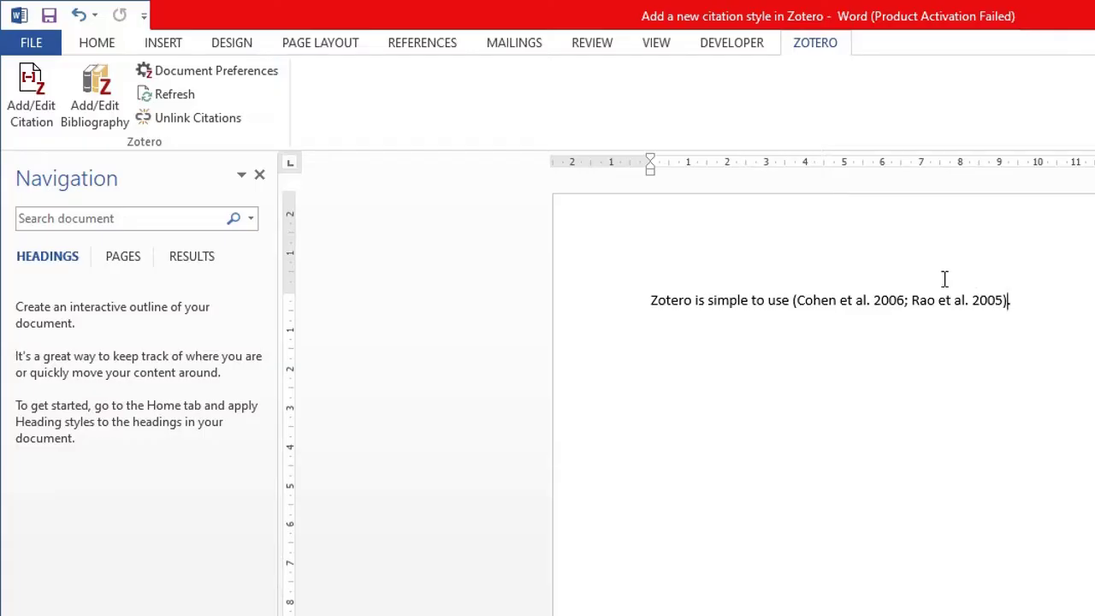
Step: Select the inserted citation and examine the available citation styles in the Zotero document preferences
{"action": "left_click", "coordinate": [834, 304]}
{"action": "left_click", "coordinate": [793, 395]}
{"action": "left_click", "coordinate": [890, 299]}
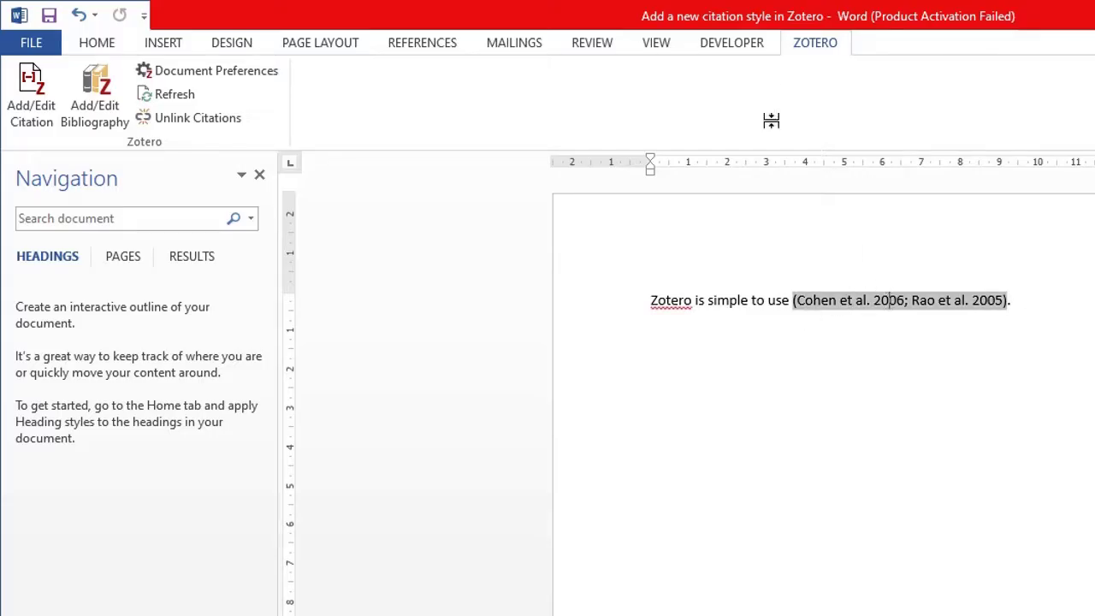
{"action": "left_click", "coordinate": [259, 79]}
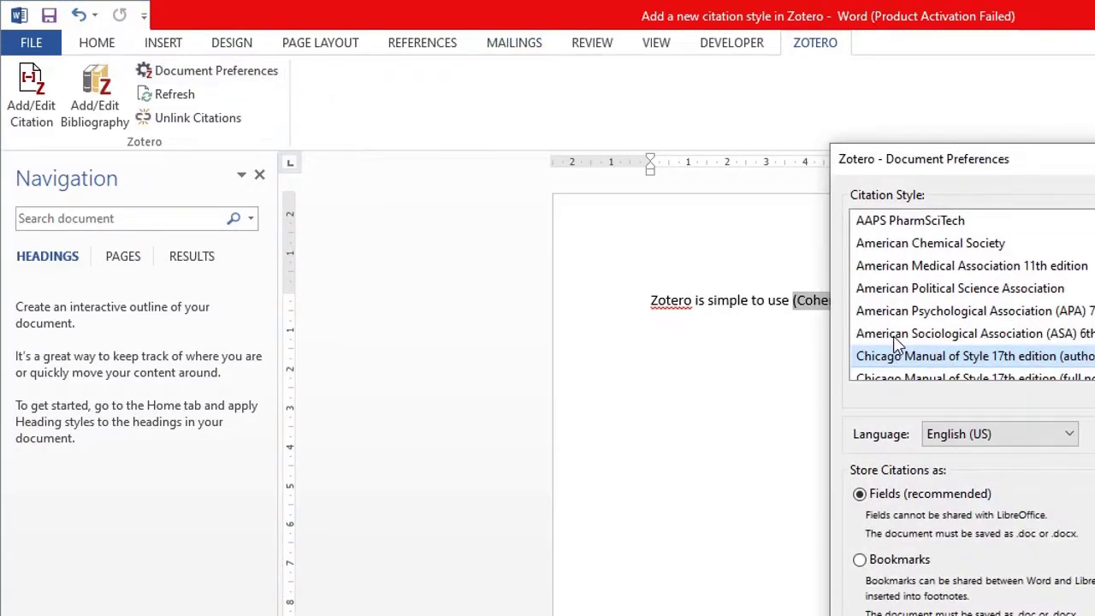
{"action": "left_click_drag", "start_coordinate": [1087, 158], "coordinate": [962, 281]}
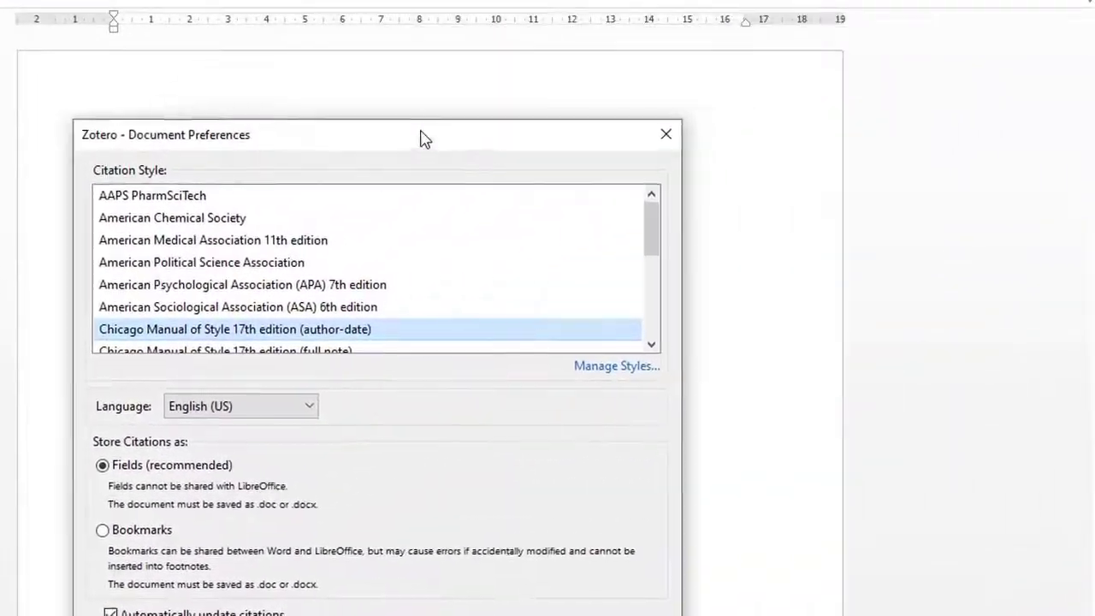
{"action": "left_click_drag", "start_coordinate": [423, 138], "coordinate": [454, 194]}
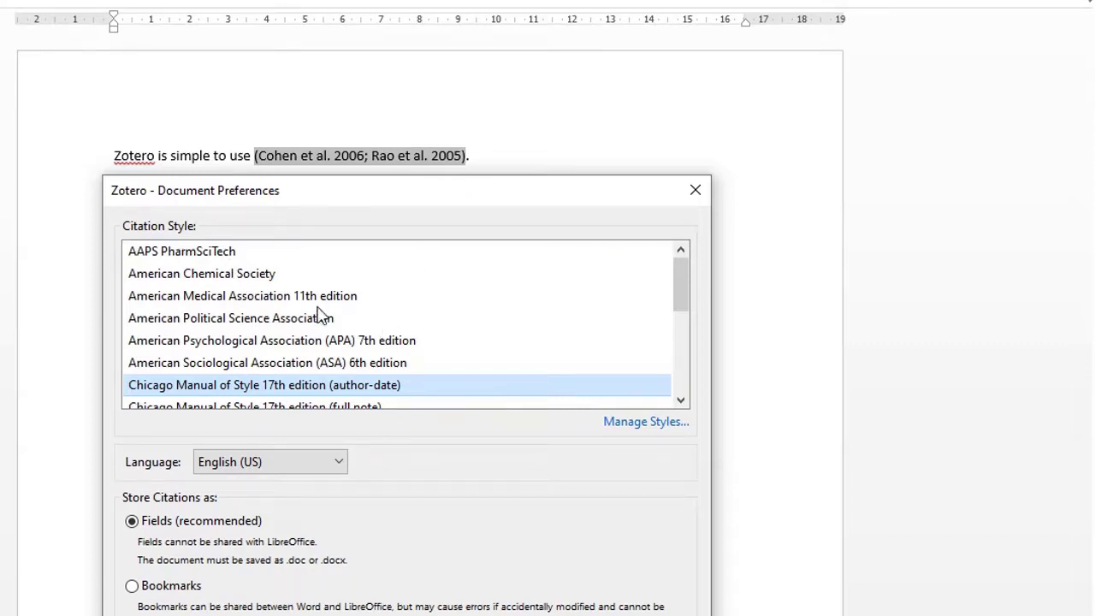
{"action": "left_click_drag", "start_coordinate": [691, 282], "coordinate": [671, 270]}
{"action": "left_click_drag", "start_coordinate": [687, 280], "coordinate": [679, 426]}
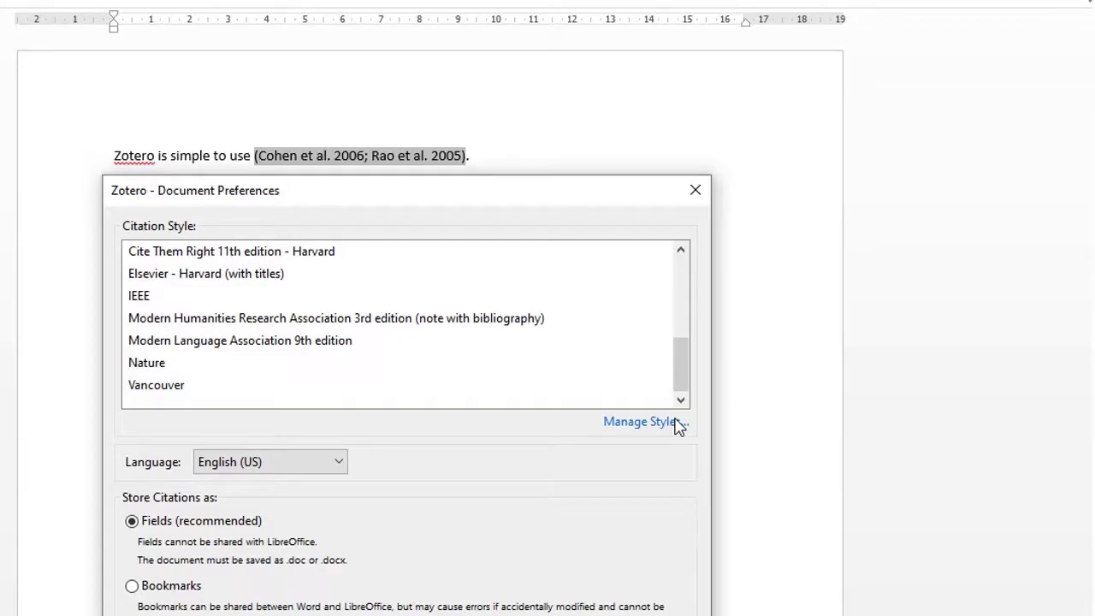
{"action": "left_click_drag", "start_coordinate": [683, 382], "coordinate": [672, 282]}
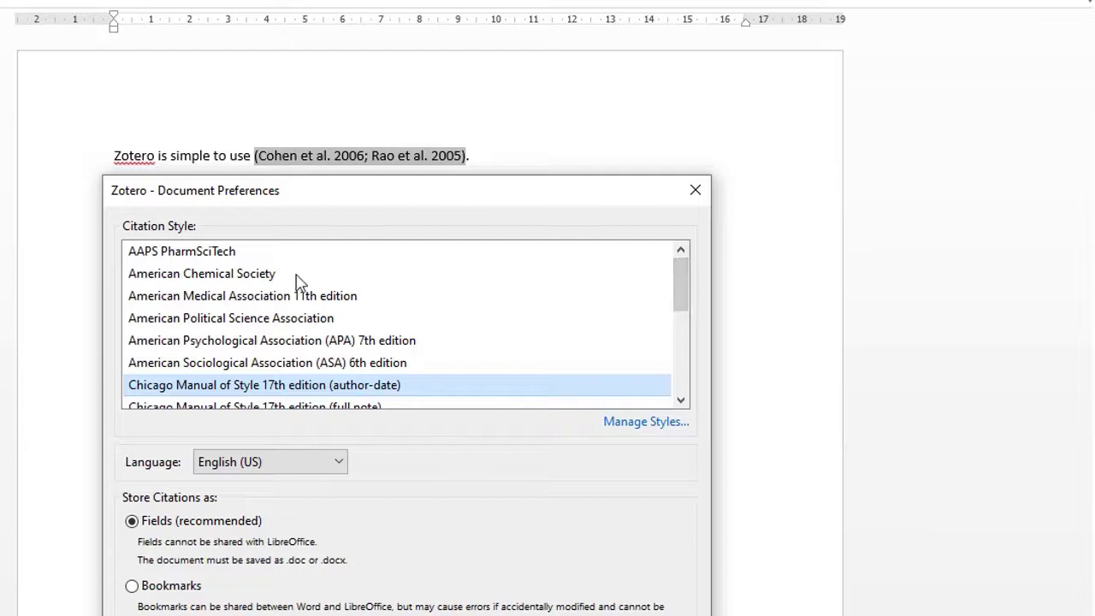
Step: Set the document's citation style to AAPS PharmSciTech with automatic citation updates enabled, and check the reformatted citation
{"action": "left_click", "coordinate": [210, 256]}
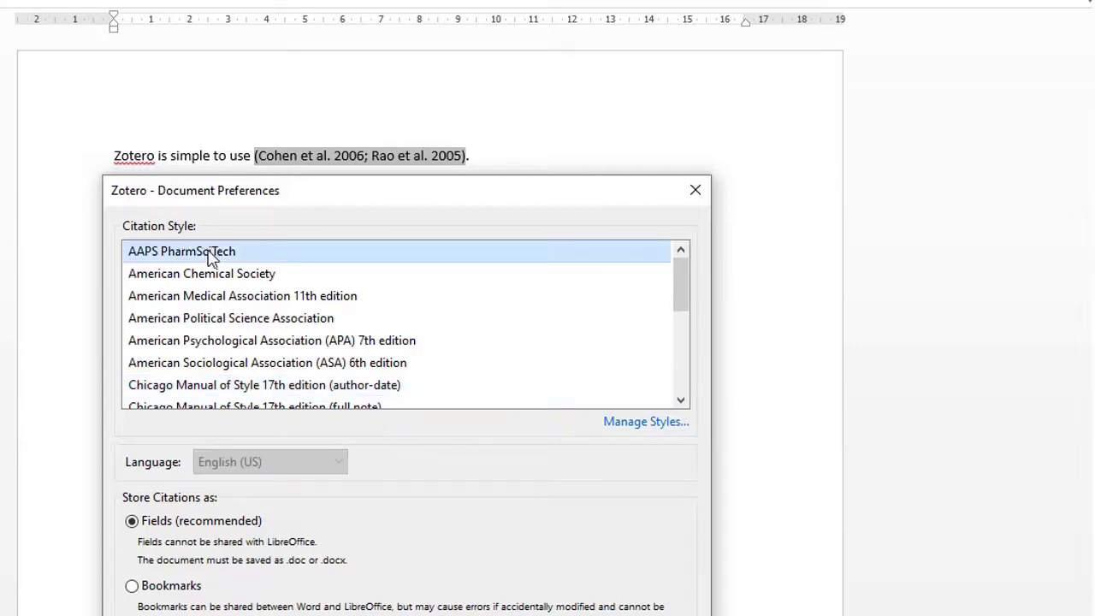
{"action": "left_click_drag", "start_coordinate": [542, 200], "coordinate": [531, 0]}
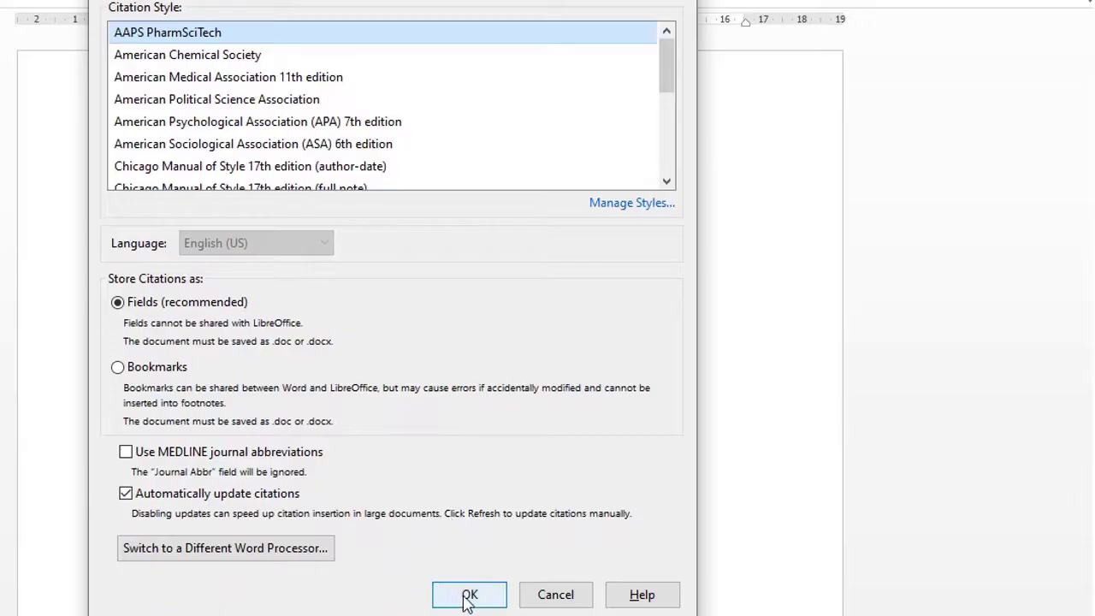
{"action": "left_click", "coordinate": [126, 495]}
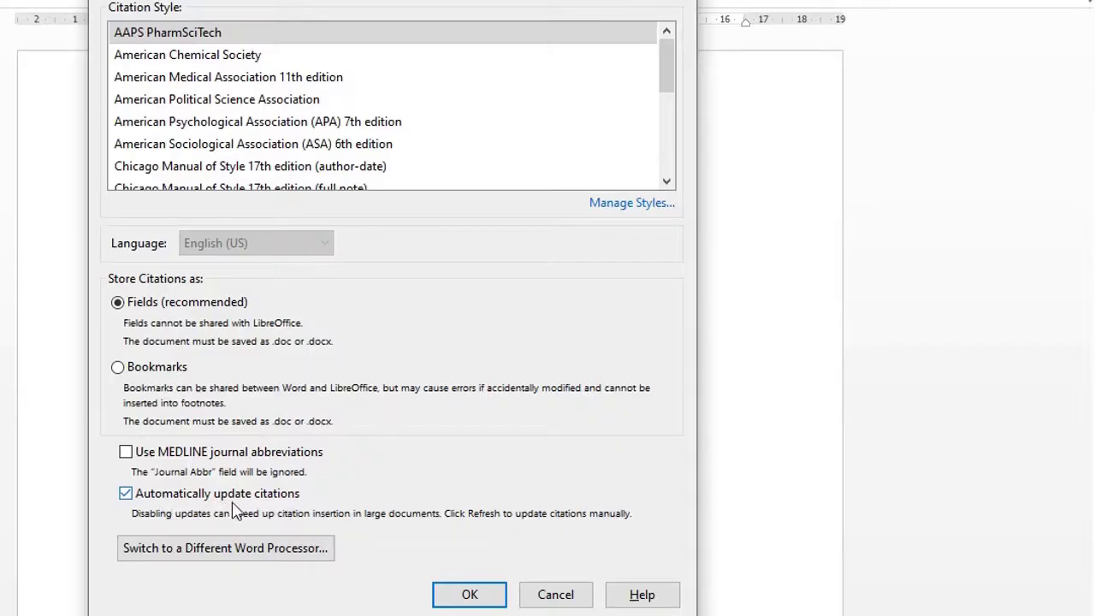
{"action": "left_click", "coordinate": [453, 594]}
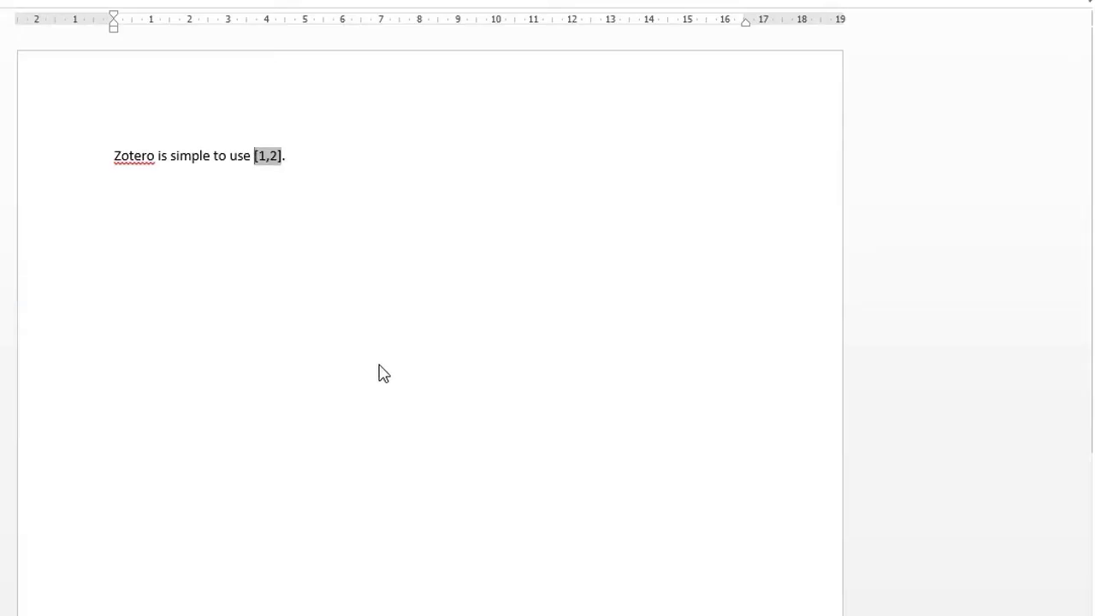
{"action": "left_click", "coordinate": [344, 147]}
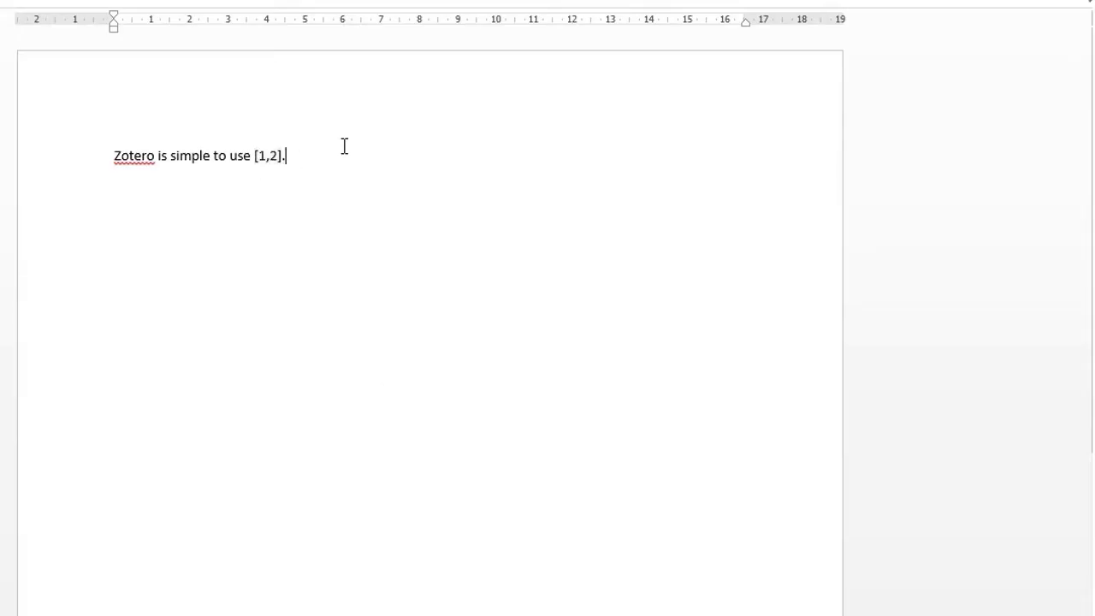
{"action": "left_click", "coordinate": [273, 155]}
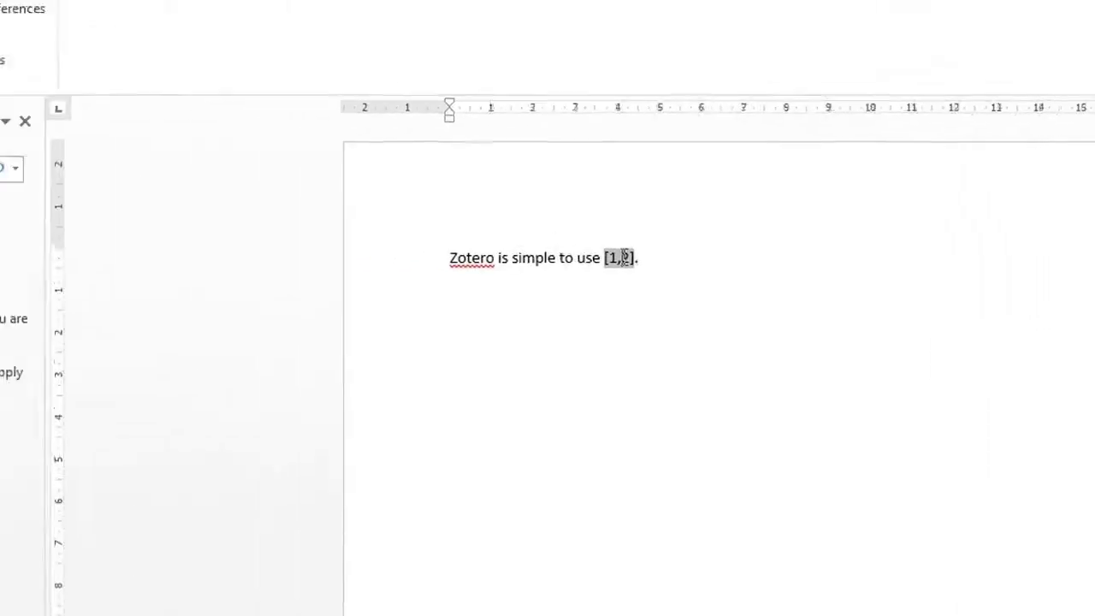
Step: Set the document's citation style to American Psychological Association (APA) 7th edition
{"action": "left_click", "coordinate": [285, 94]}
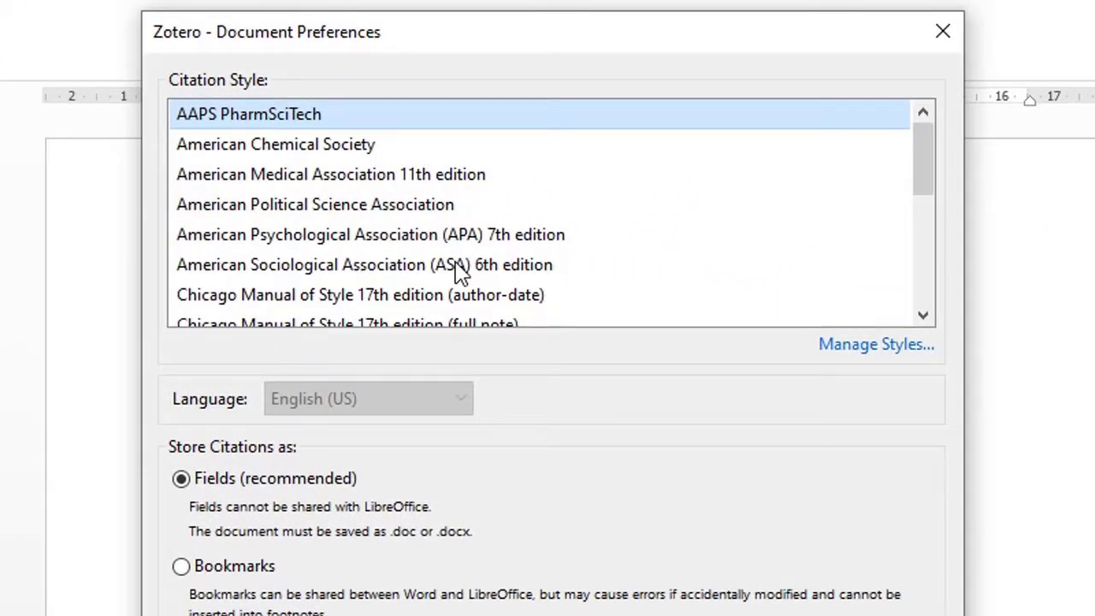
{"action": "left_click", "coordinate": [472, 291]}
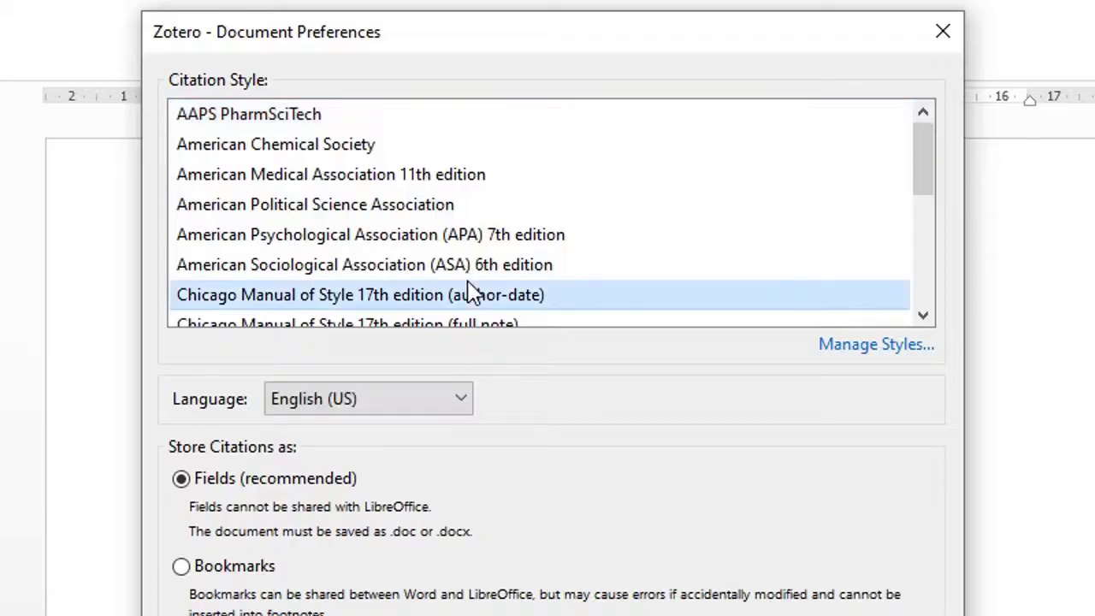
{"action": "left_click", "coordinate": [457, 243]}
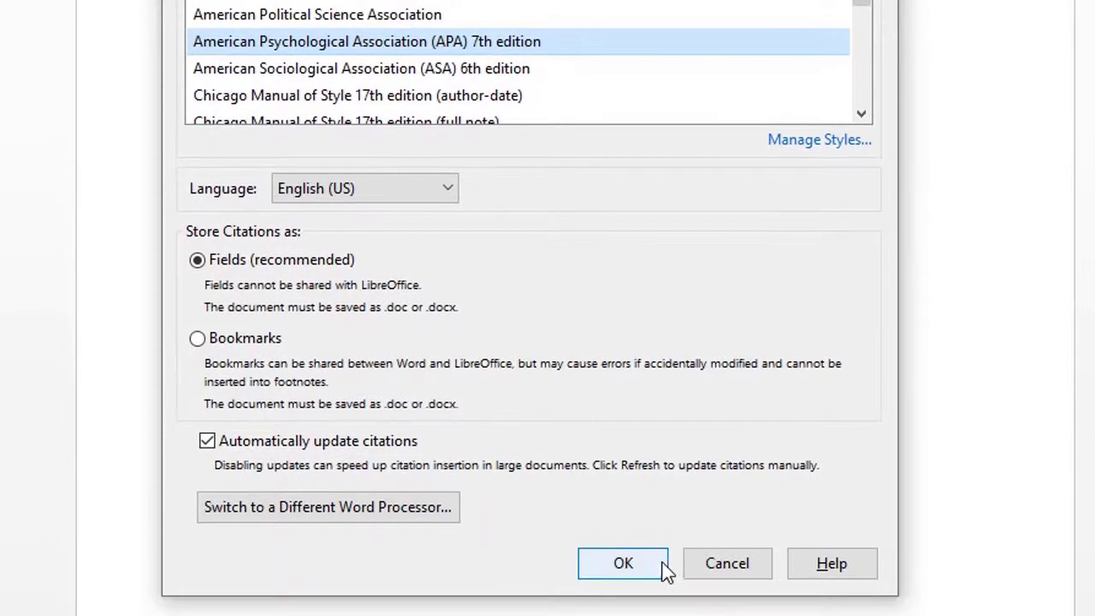
{"action": "left_click", "coordinate": [657, 572]}
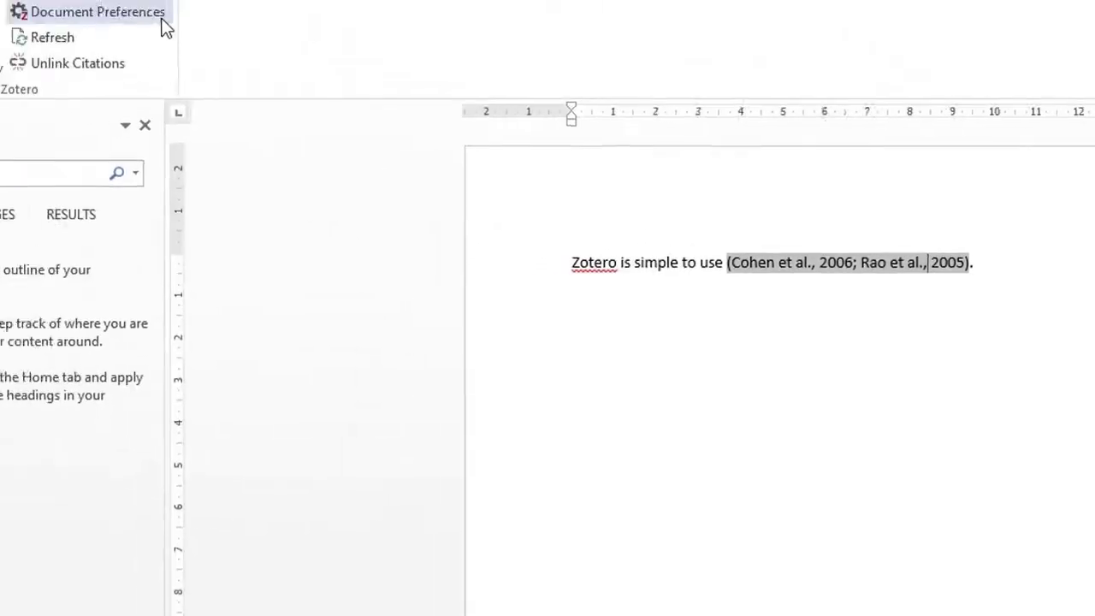
Step: Open style management from the document's citation preferences and bring the Zotero Preferences window to the front
{"action": "left_click", "coordinate": [291, 78]}
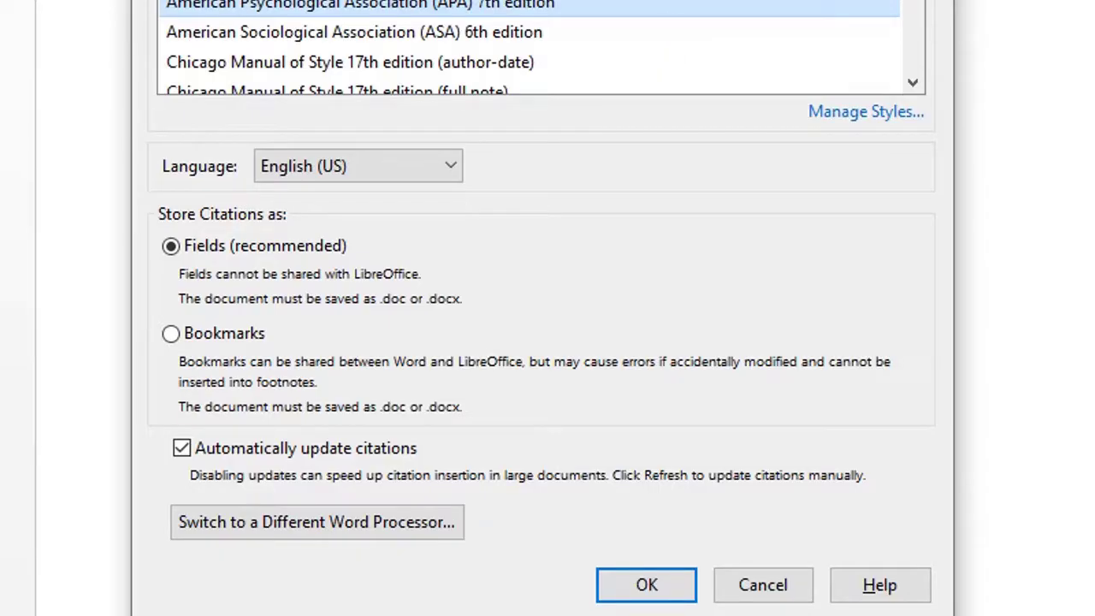
{"action": "scroll", "coordinate": [530, 47], "scroll_direction": "down", "scroll_amount": 1}
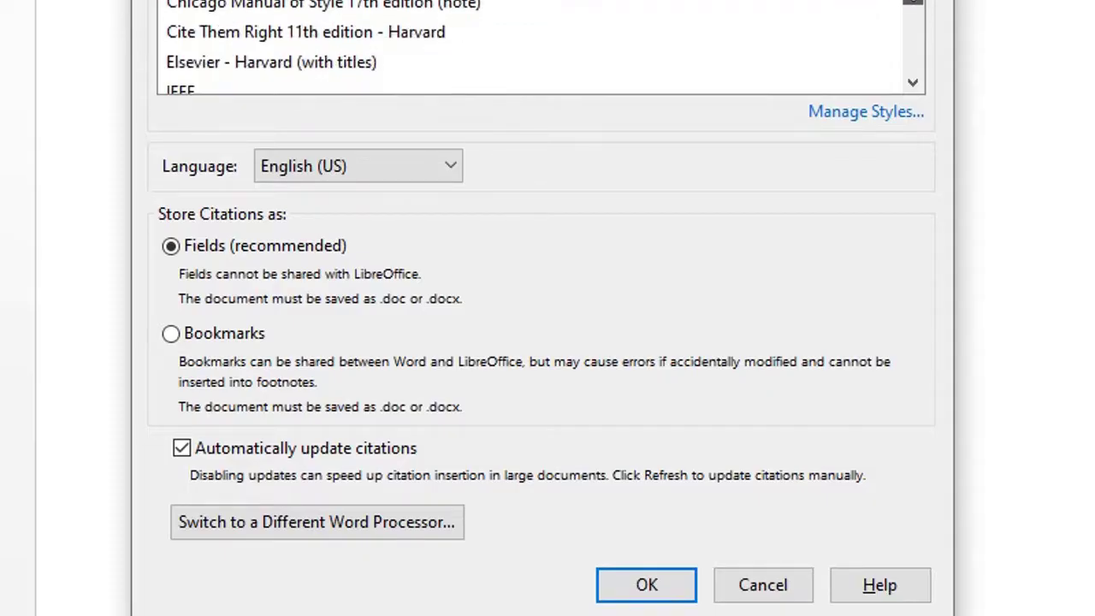
{"action": "scroll", "coordinate": [530, 47], "scroll_direction": "up", "scroll_amount": 1}
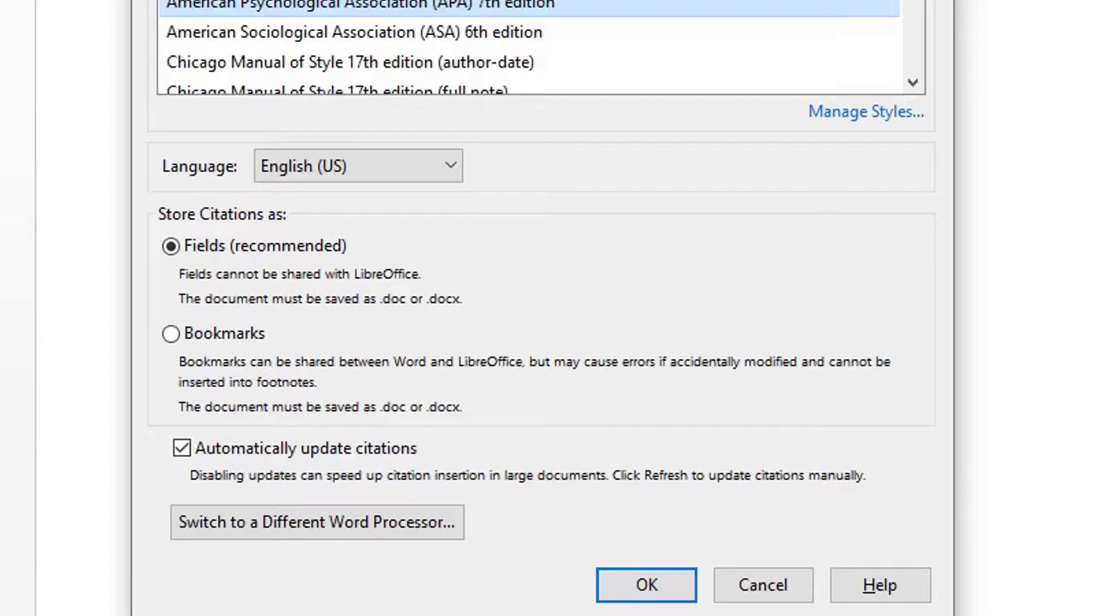
{"action": "left_click_drag", "start_coordinate": [910, 2], "coordinate": [895, 24]}
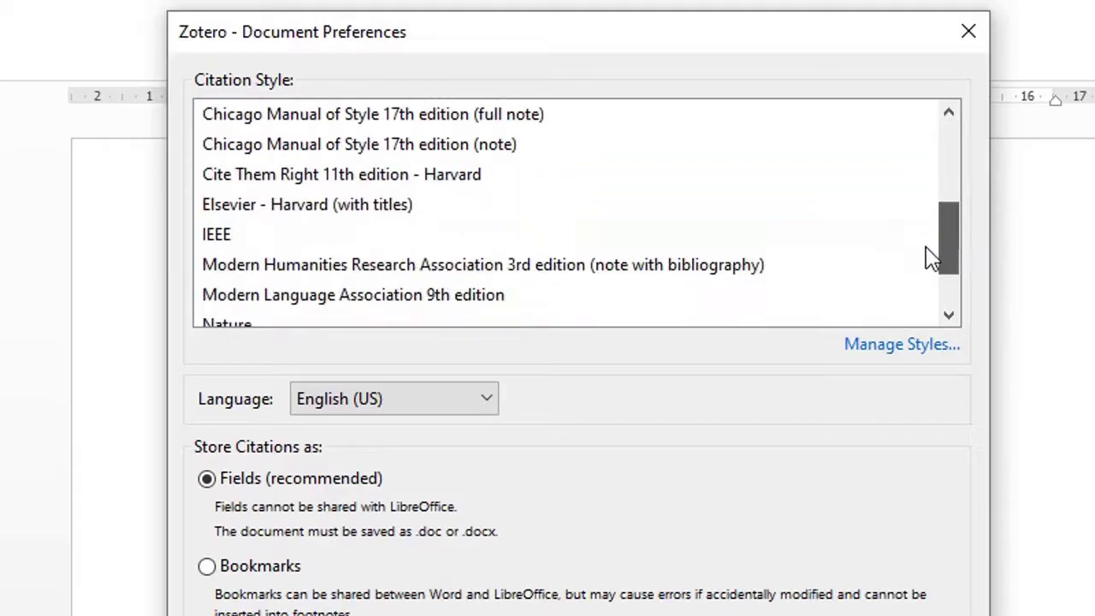
{"action": "left_click_drag", "start_coordinate": [930, 259], "coordinate": [962, 325]}
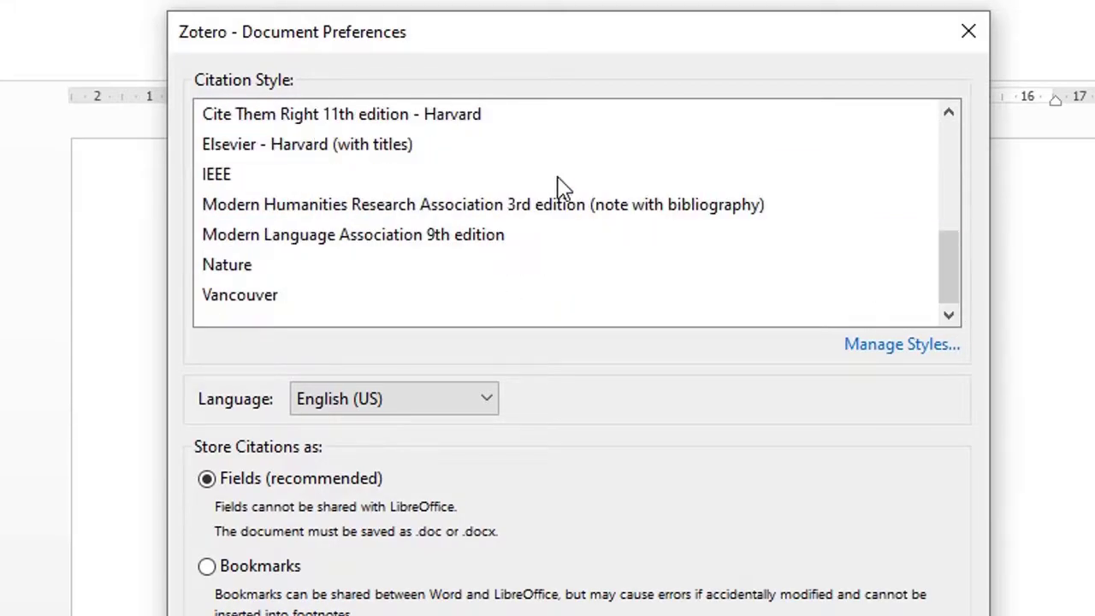
{"action": "scroll", "coordinate": [558, 189], "scroll_direction": "up", "scroll_amount": 3}
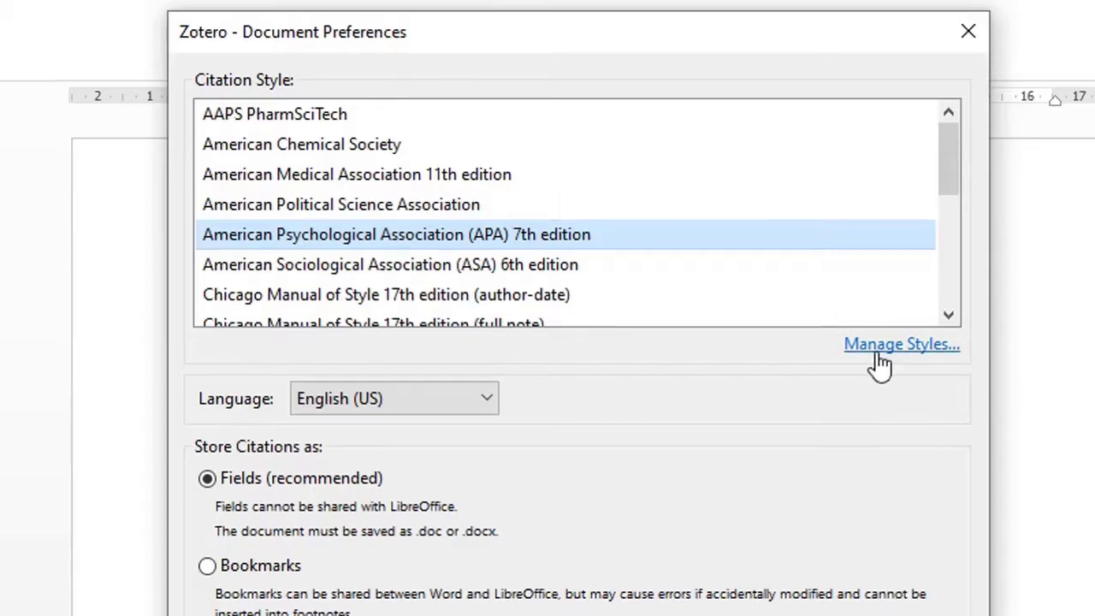
{"action": "left_click", "coordinate": [901, 344]}
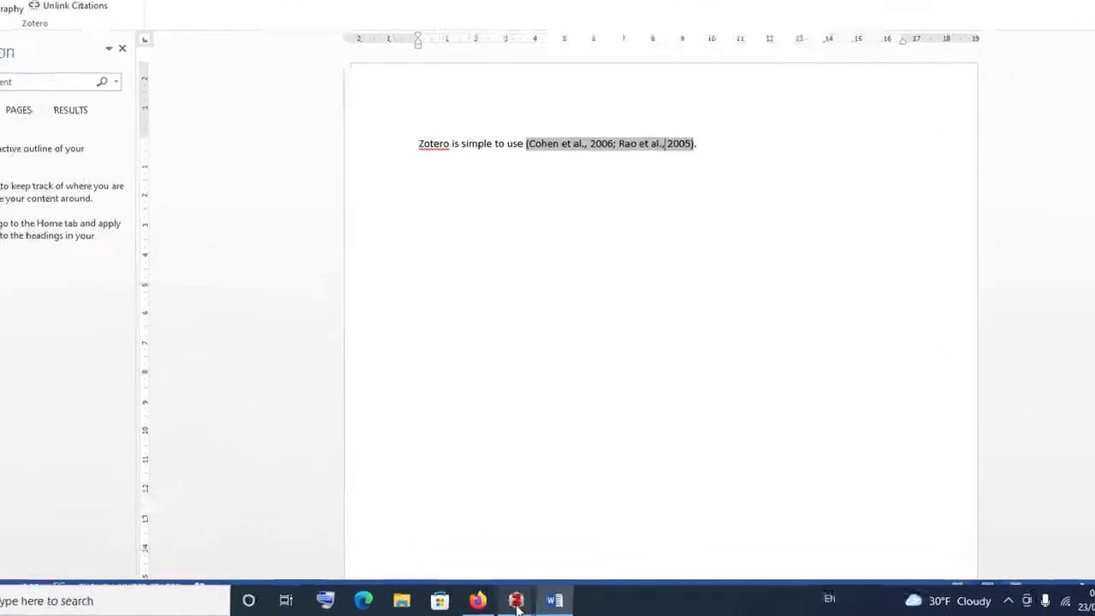
{"action": "mouse_move", "coordinate": [519, 606]}
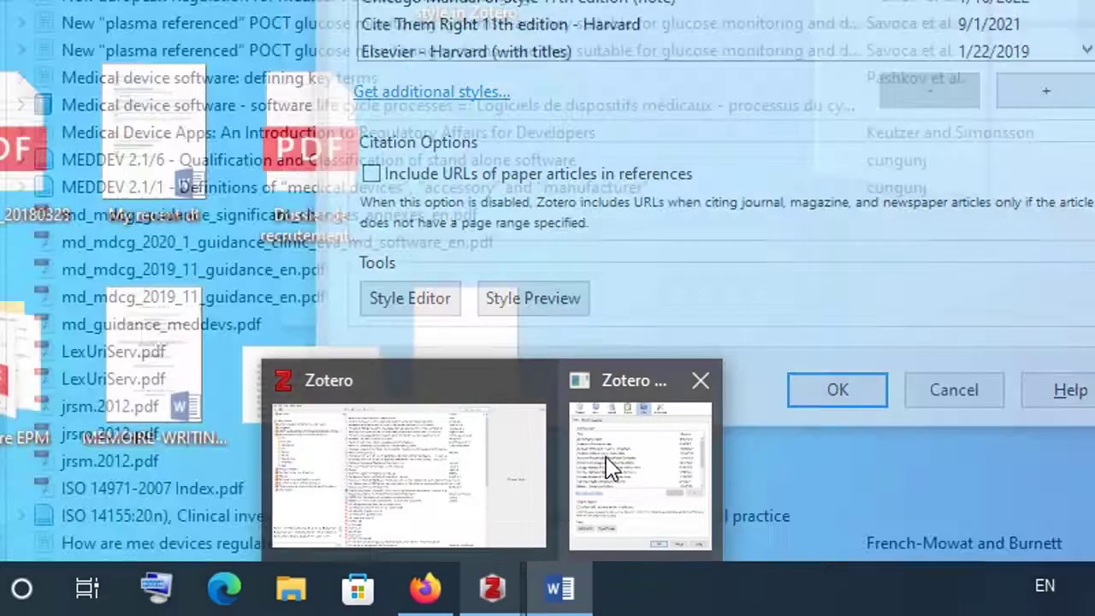
{"action": "left_click", "coordinate": [650, 466]}
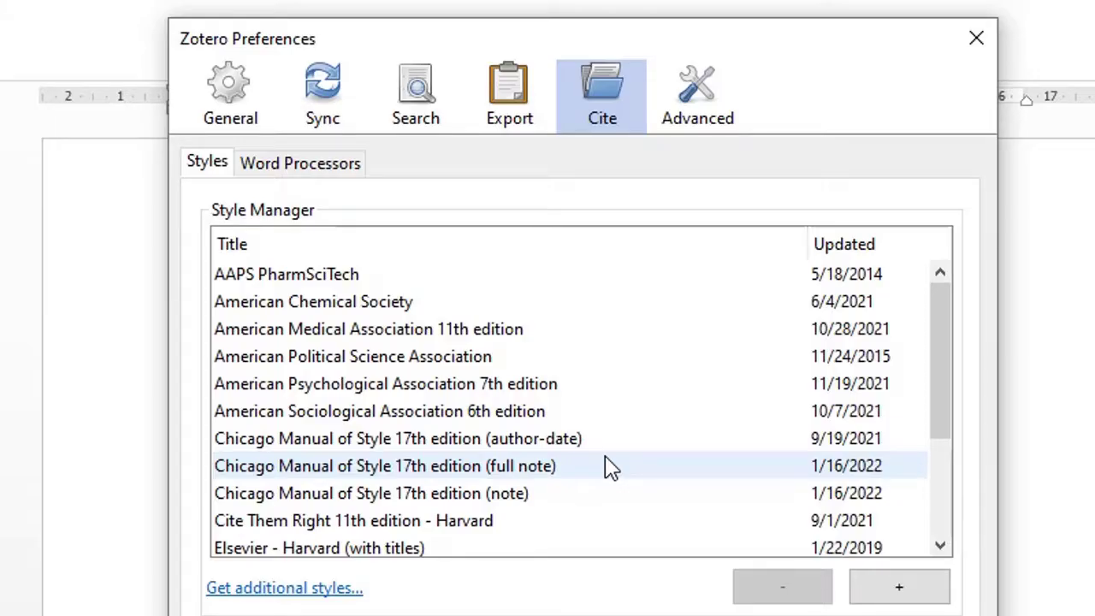
Step: Examine the list of citation styles installed in the Style Manager
{"action": "scroll", "coordinate": [561, 432], "scroll_direction": "down", "scroll_amount": 2}
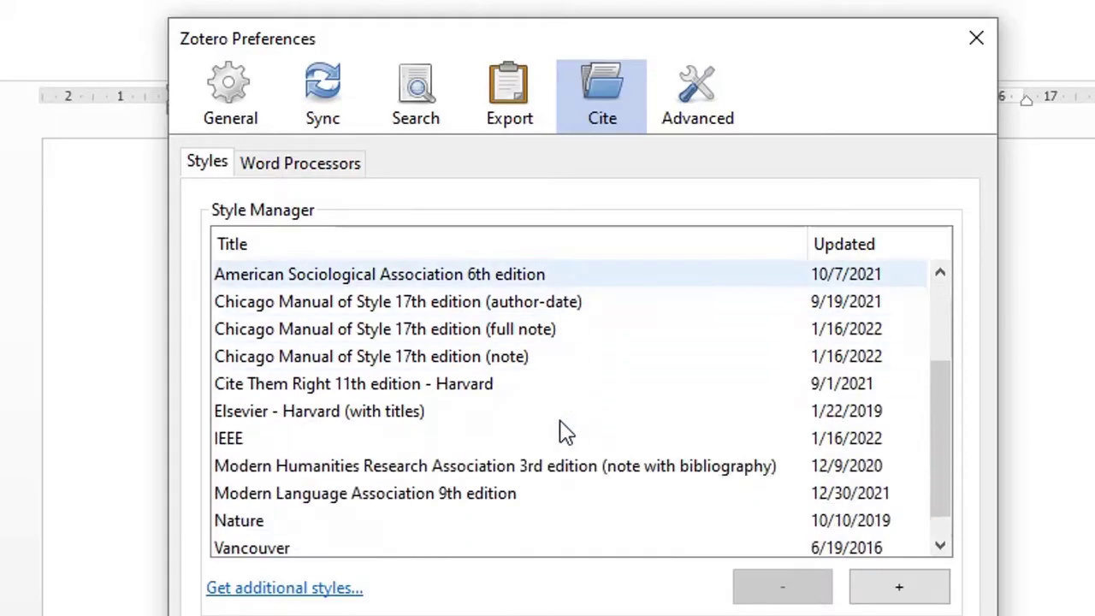
{"action": "scroll", "coordinate": [562, 433], "scroll_direction": "up", "scroll_amount": 2}
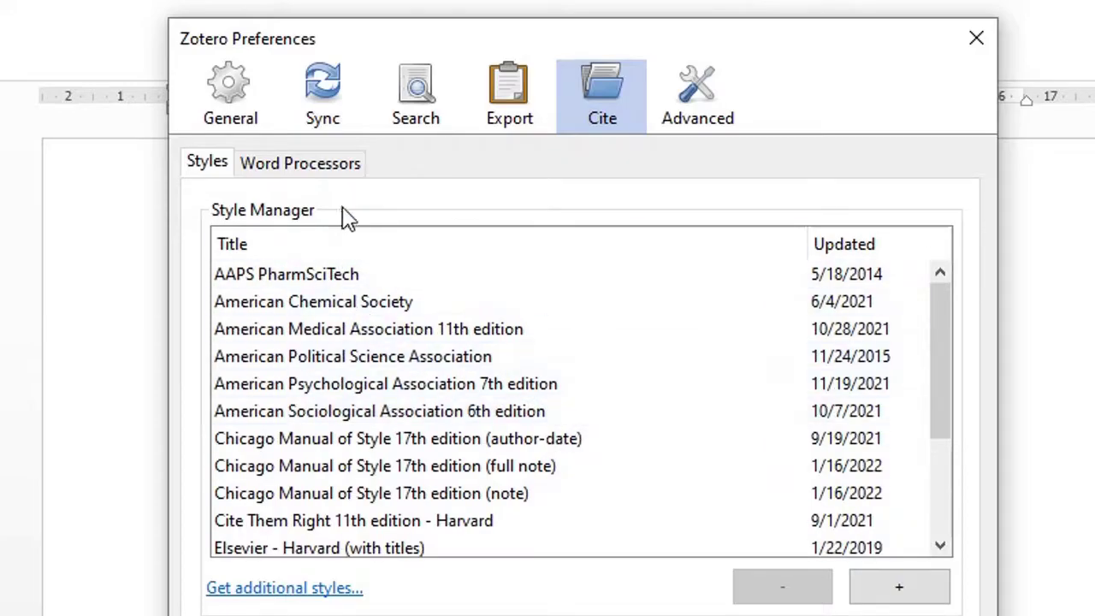
{"action": "left_click", "coordinate": [390, 334]}
{"action": "scroll", "coordinate": [390, 342], "scroll_direction": "down", "scroll_amount": 1}
{"action": "scroll", "coordinate": [390, 342], "scroll_direction": "up", "scroll_amount": 2}
{"action": "scroll", "coordinate": [389, 347], "scroll_direction": "down", "scroll_amount": 1}
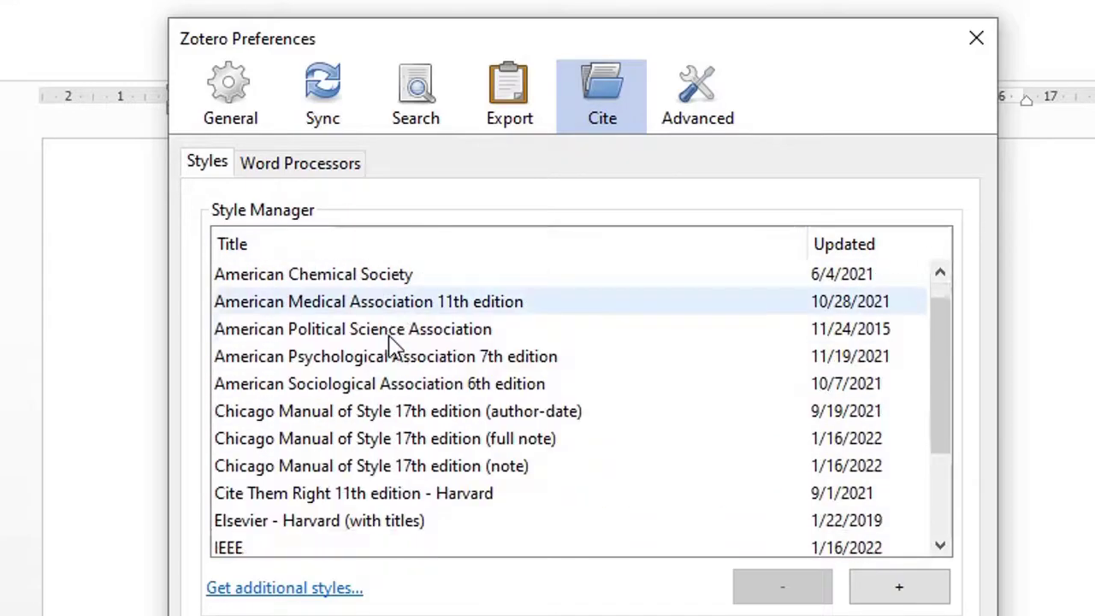
{"action": "scroll", "coordinate": [389, 347], "scroll_direction": "down", "scroll_amount": 2}
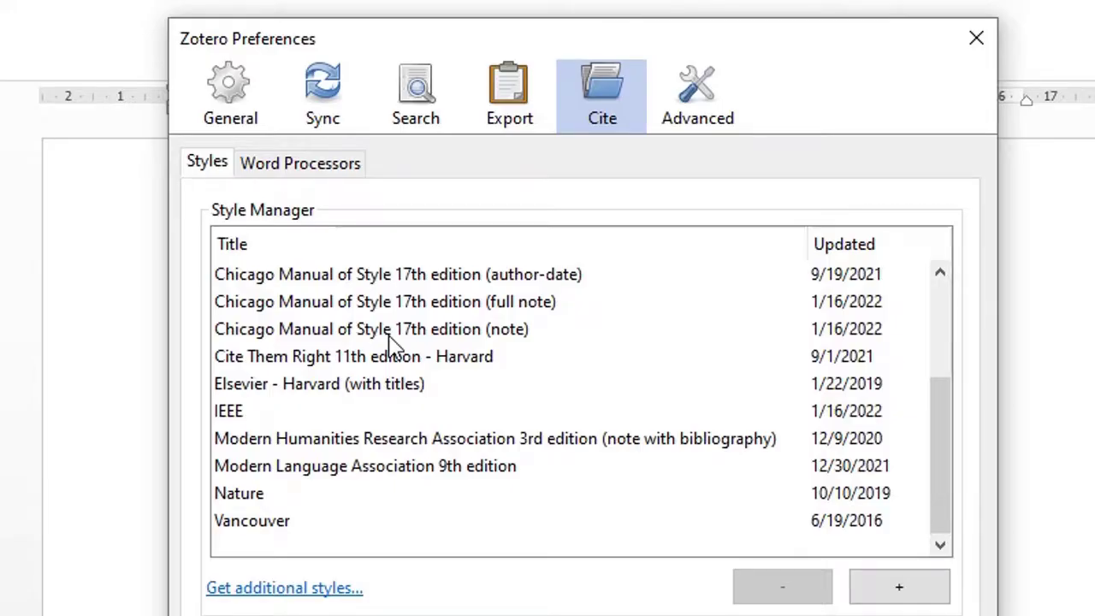
Step: Delete the Chicago Manual of Style 17th edition (author-date) style from the Style Manager
{"action": "scroll", "coordinate": [391, 343], "scroll_direction": "up", "scroll_amount": 2}
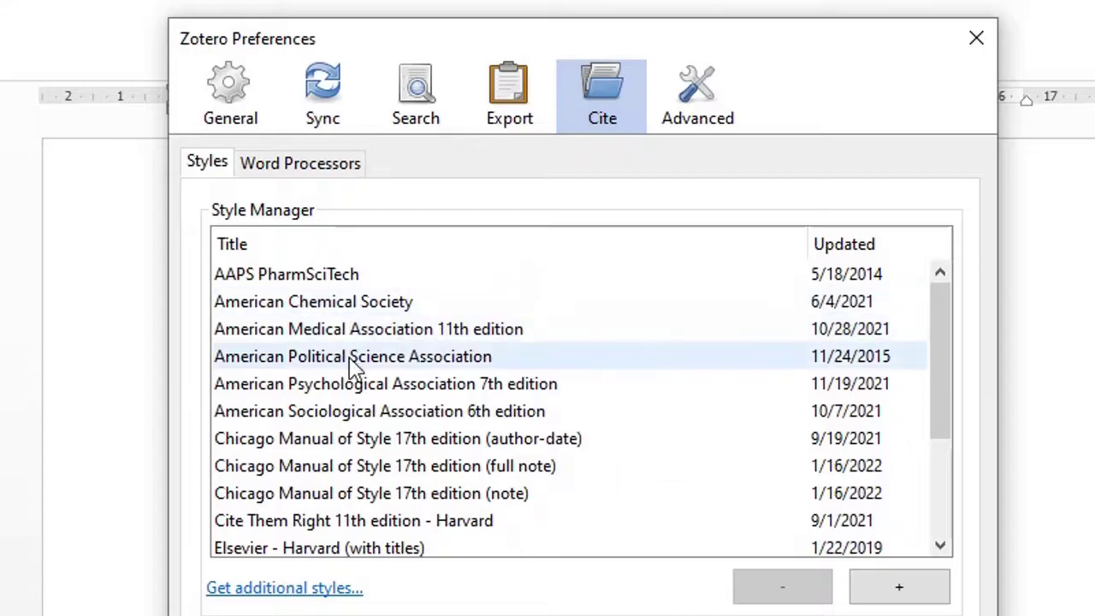
{"action": "scroll", "coordinate": [475, 482], "scroll_direction": "down", "scroll_amount": 2}
{"action": "scroll", "coordinate": [477, 484], "scroll_direction": "up", "scroll_amount": 1}
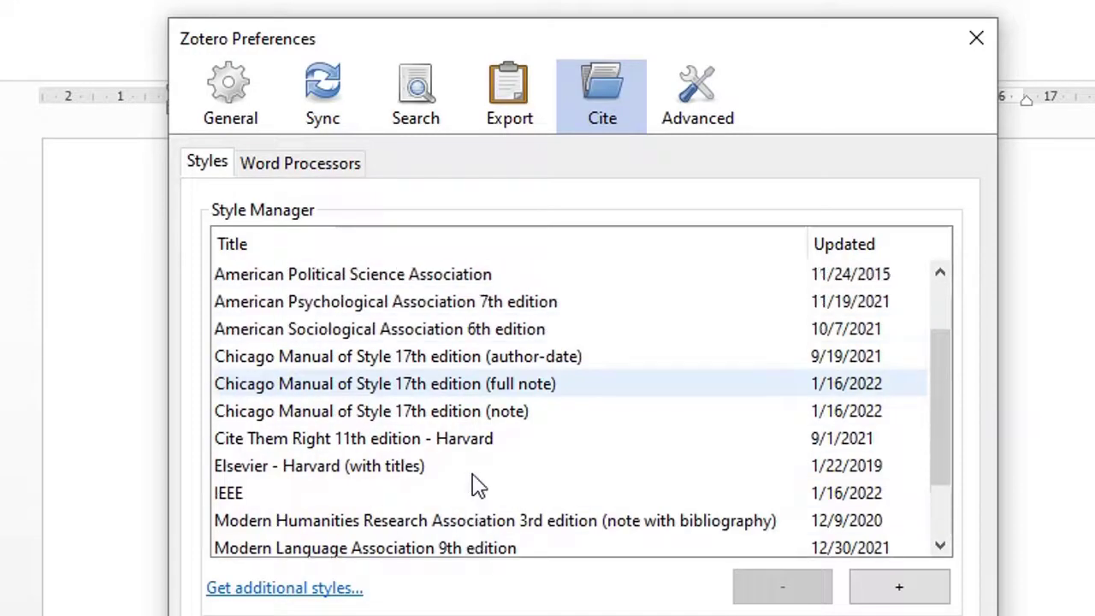
{"action": "scroll", "coordinate": [477, 484], "scroll_direction": "up", "scroll_amount": 1}
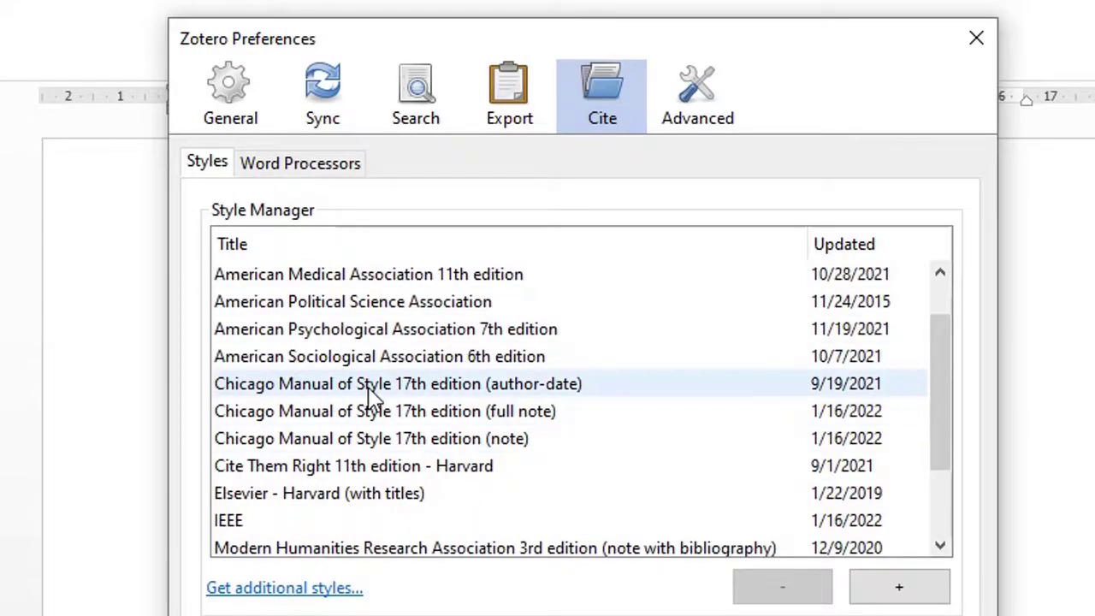
{"action": "left_click", "coordinate": [369, 389]}
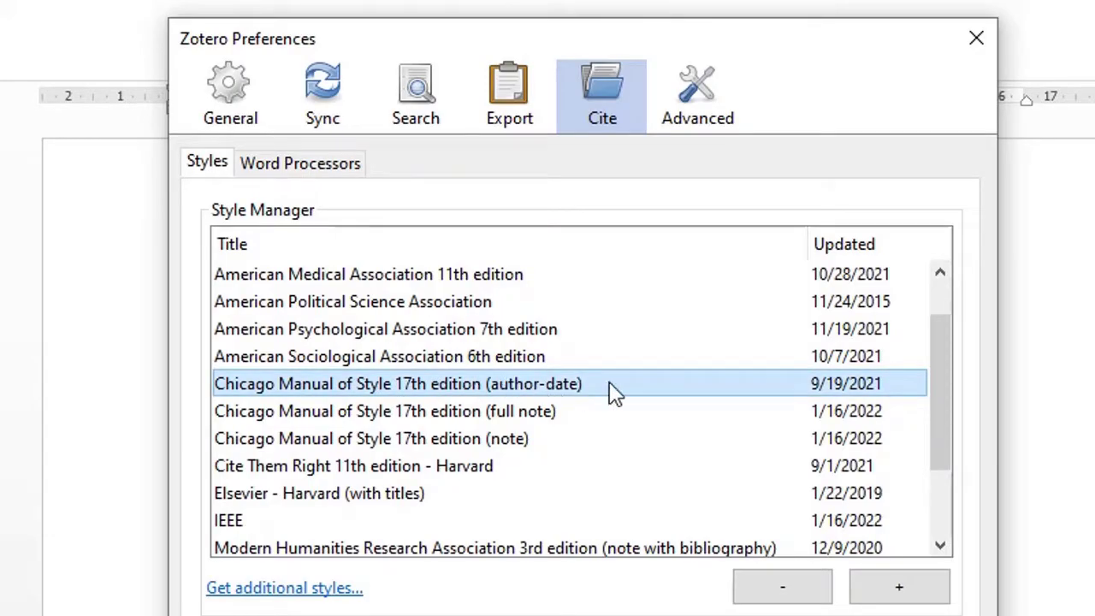
{"action": "left_click", "coordinate": [797, 599]}
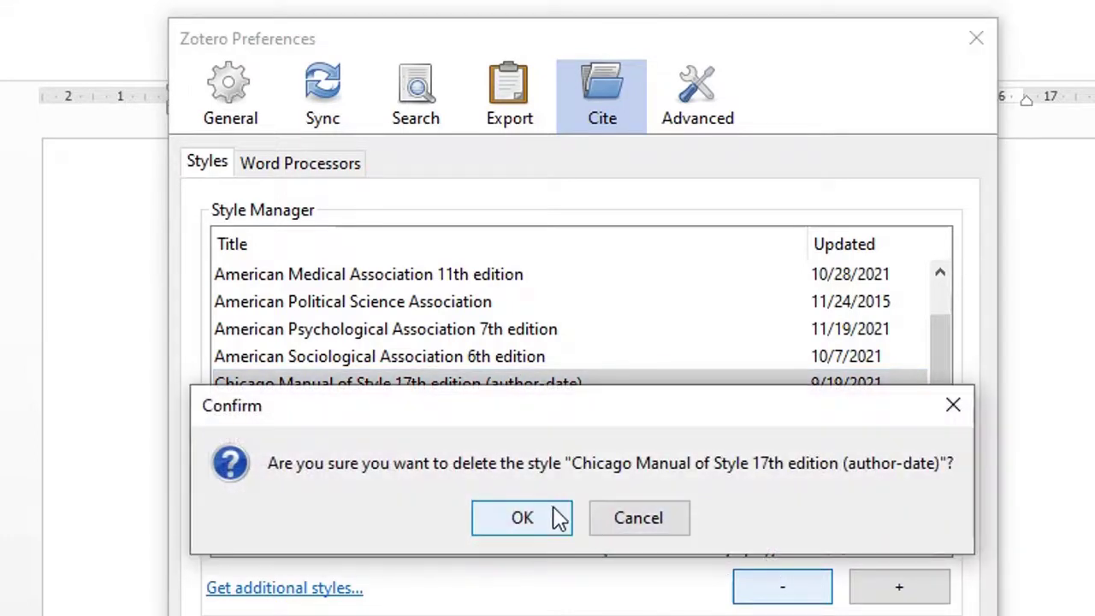
{"action": "left_click", "coordinate": [536, 523]}
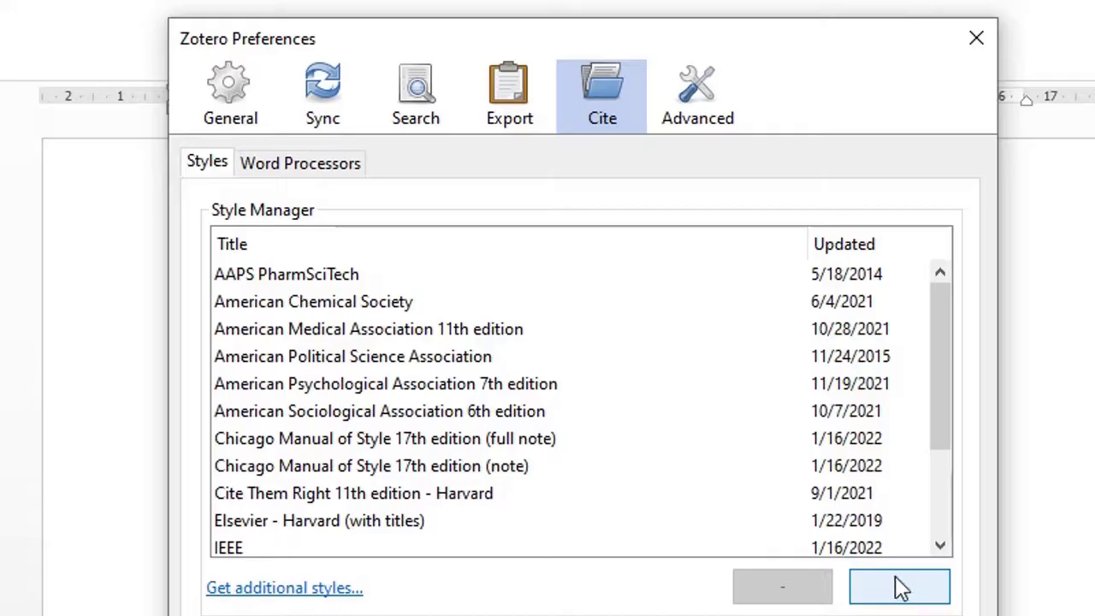
Step: Open the file picker for adding a CSL style file and cancel it
{"action": "left_click", "coordinate": [898, 585]}
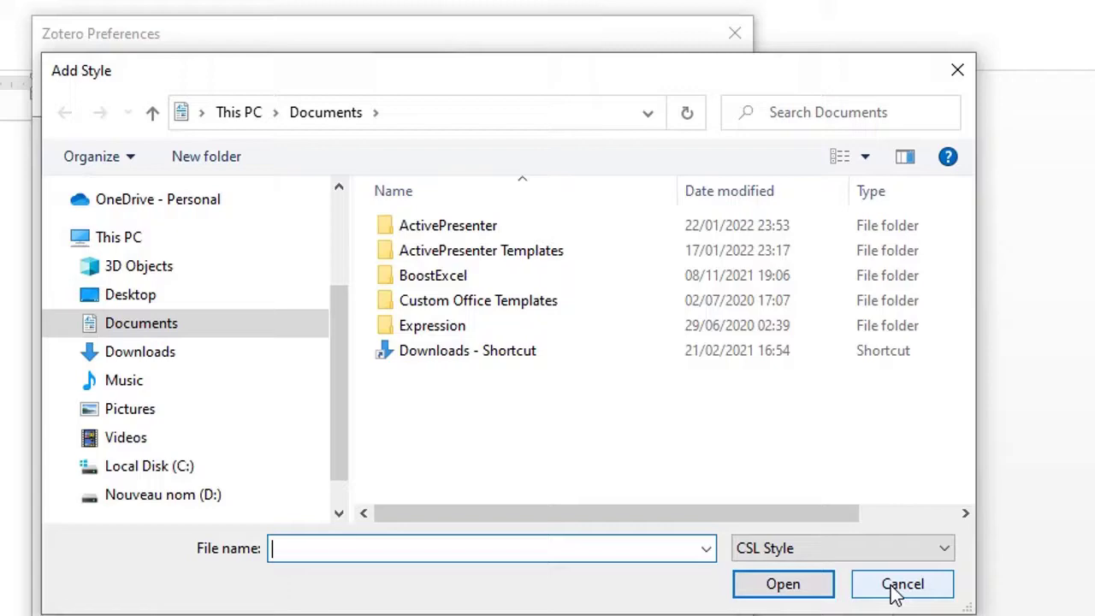
{"action": "left_click", "coordinate": [894, 590]}
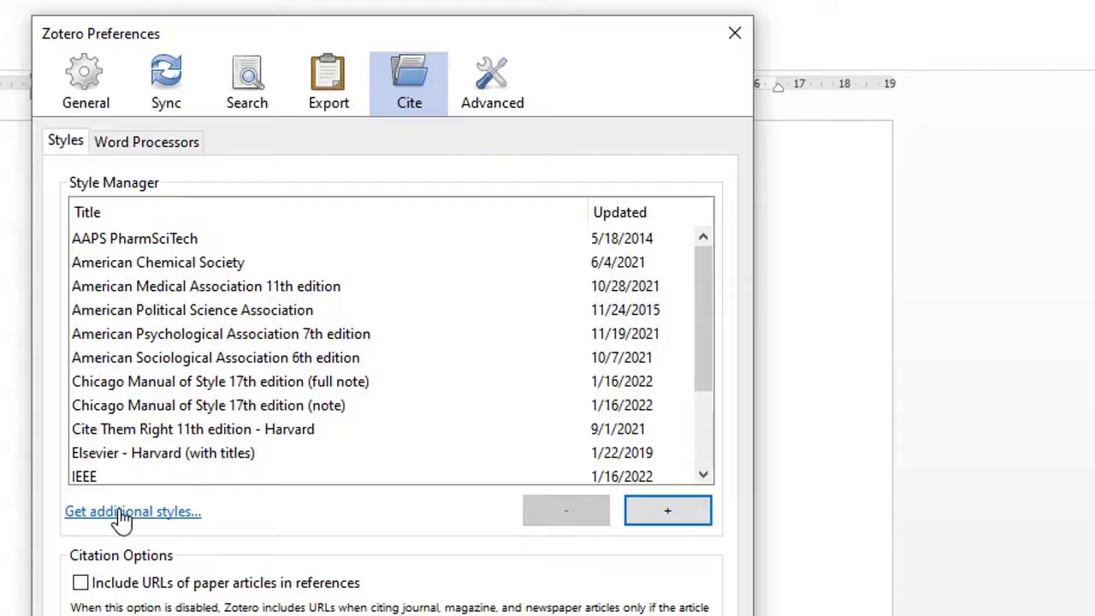
Step: Open the Zotero Style Repository for additional styles and filter it to the numeric format in the medicine field
{"action": "left_click", "coordinate": [152, 514]}
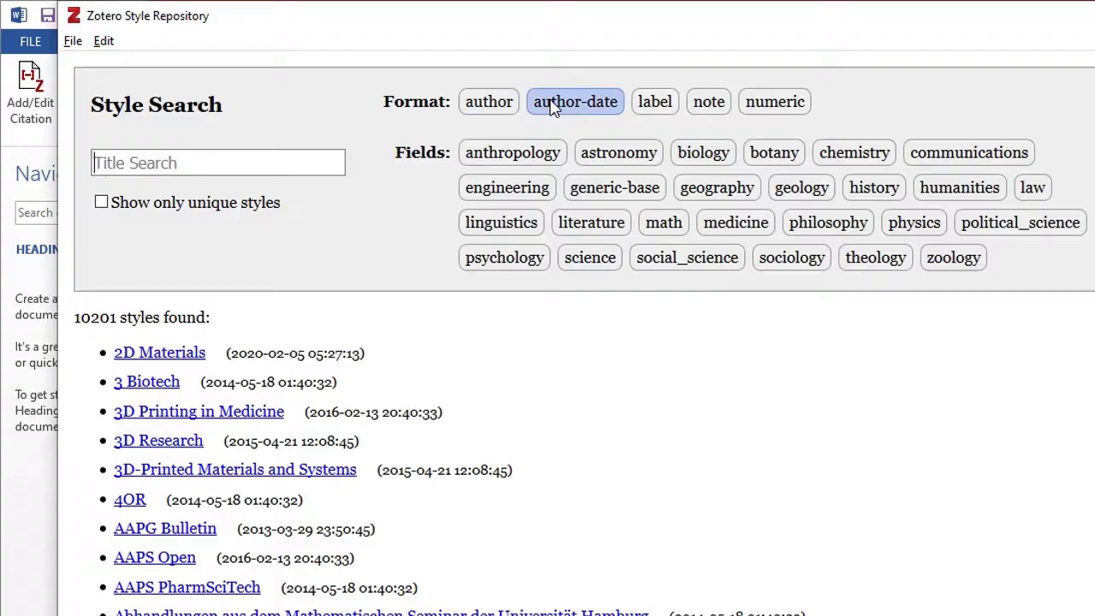
{"action": "left_click", "coordinate": [775, 104]}
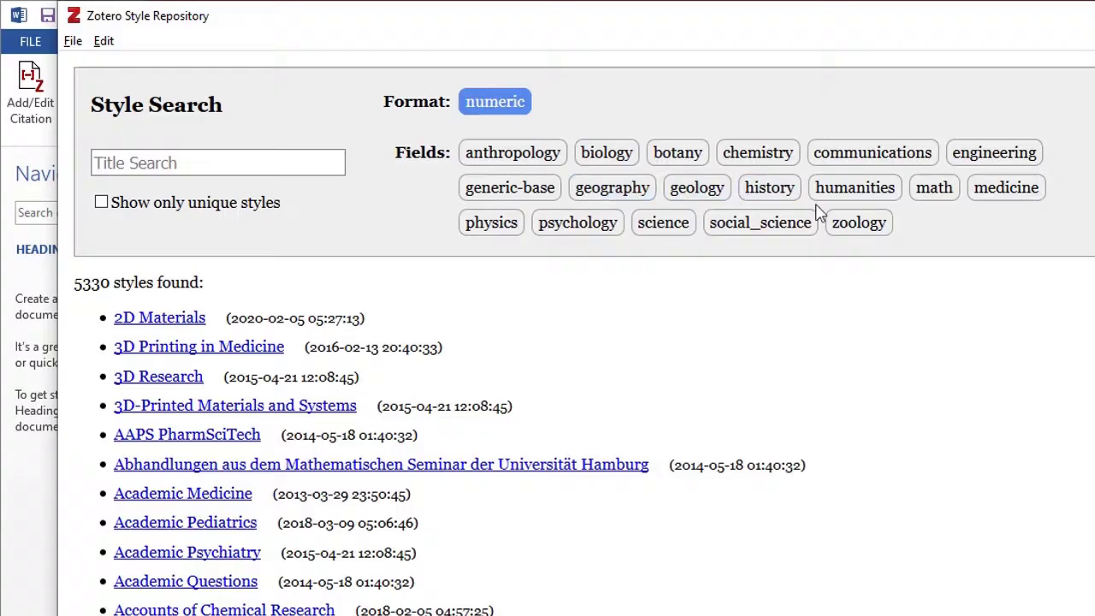
{"action": "left_click", "coordinate": [1023, 192]}
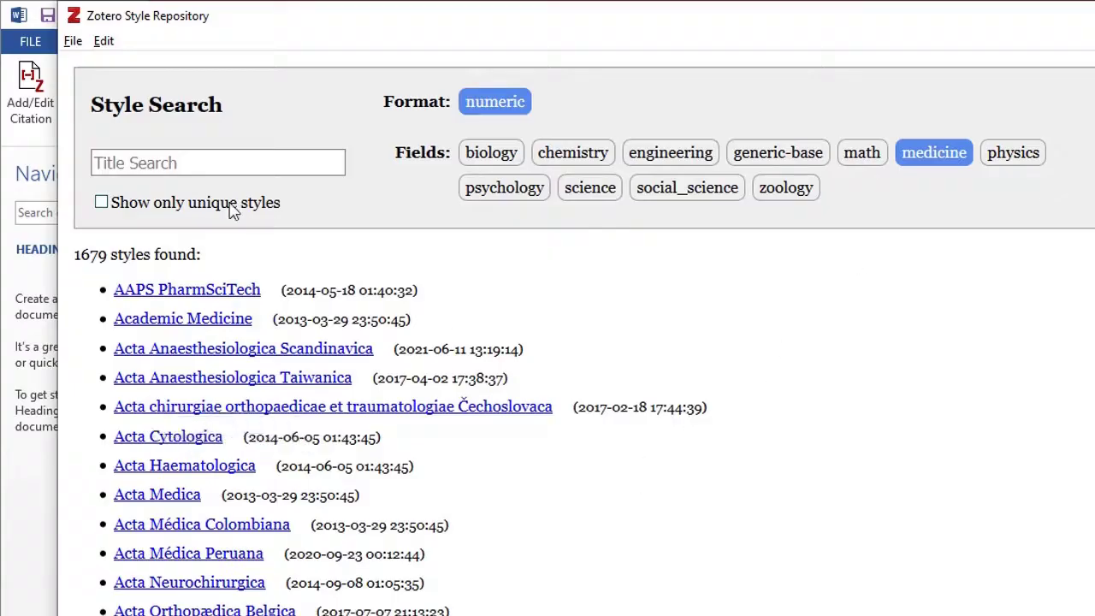
Step: Search the filtered style titles for "vancou" and install the Vancouver - Serbian Archives of Medicine style
{"action": "left_click", "coordinate": [223, 164]}
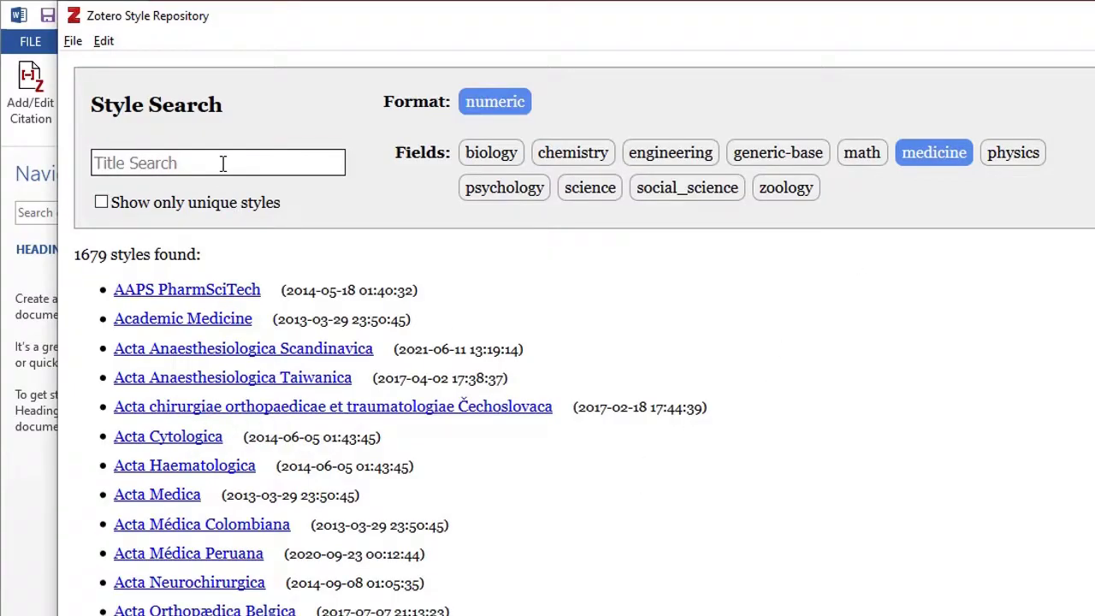
{"action": "type", "text": "va"}
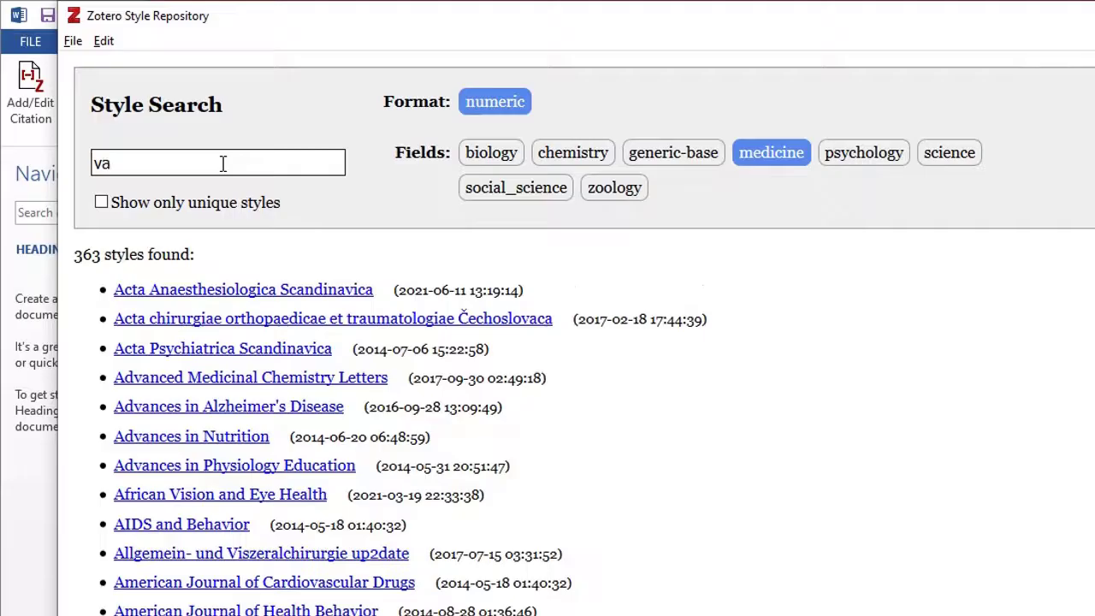
{"action": "type", "text": "nc"}
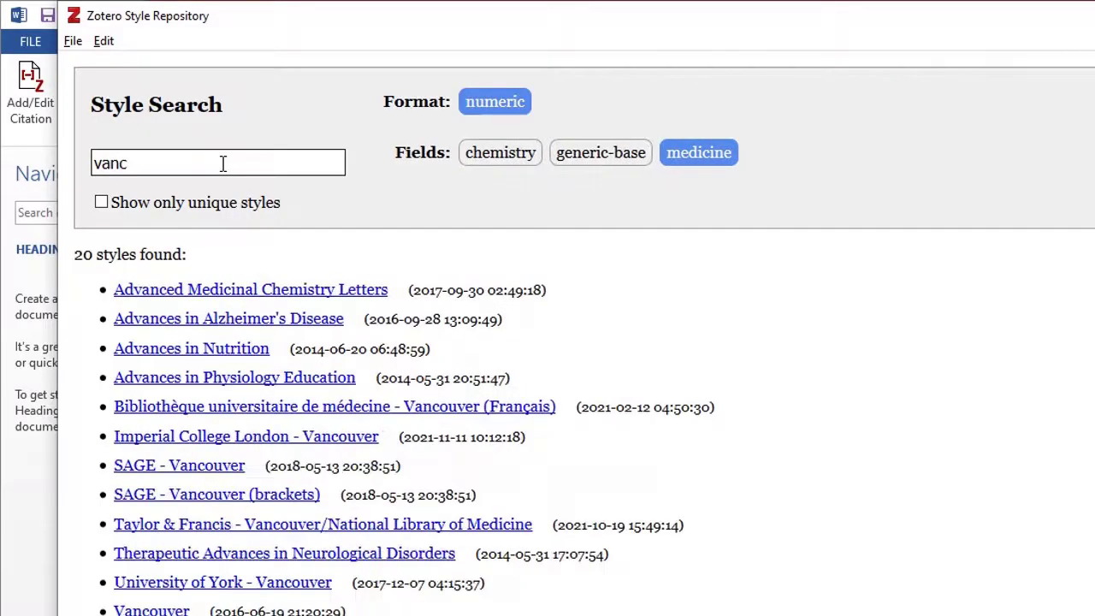
{"action": "type", "text": "ou"}
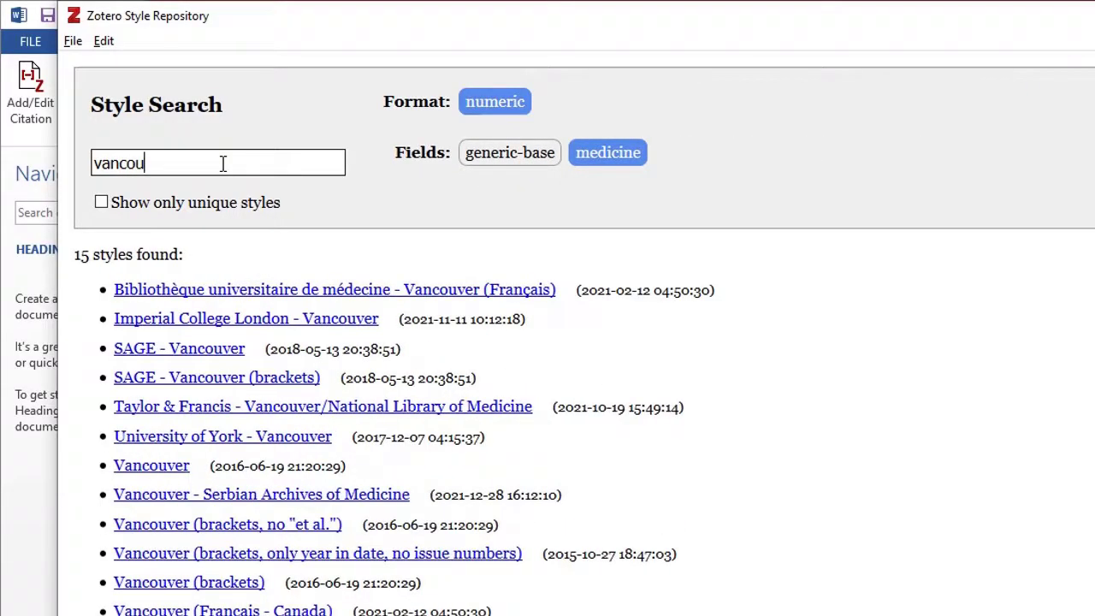
{"action": "mouse_move", "coordinate": [214, 484]}
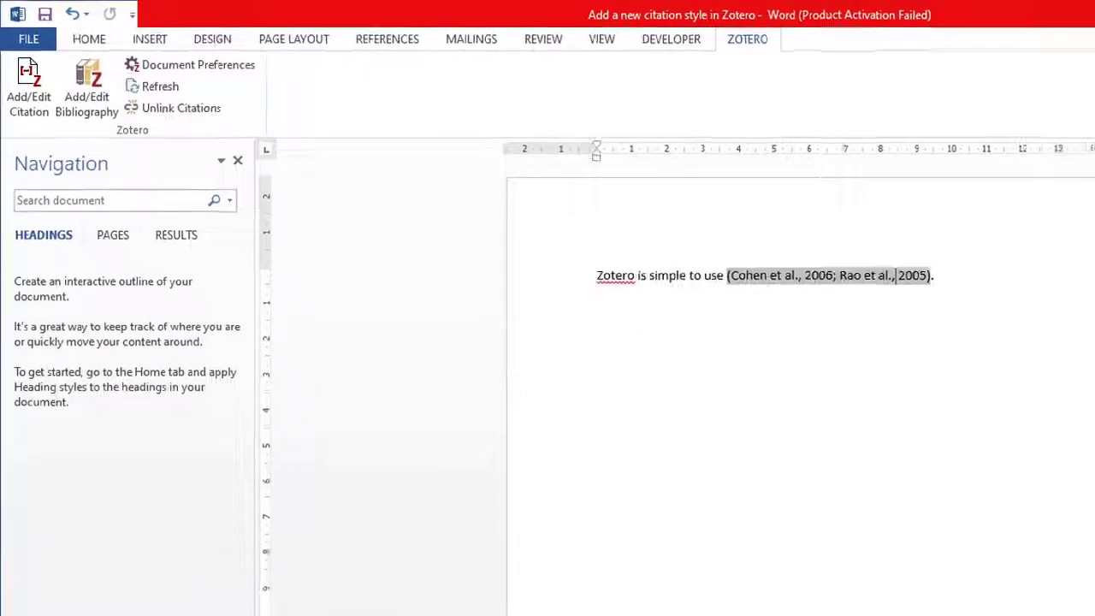
Step: Bring the Zotero Preferences window back to the front and delete the Vancouver - Serbian Archives of Medicine style
{"action": "mouse_move", "coordinate": [502, 596]}
{"action": "mouse_move", "coordinate": [567, 556]}
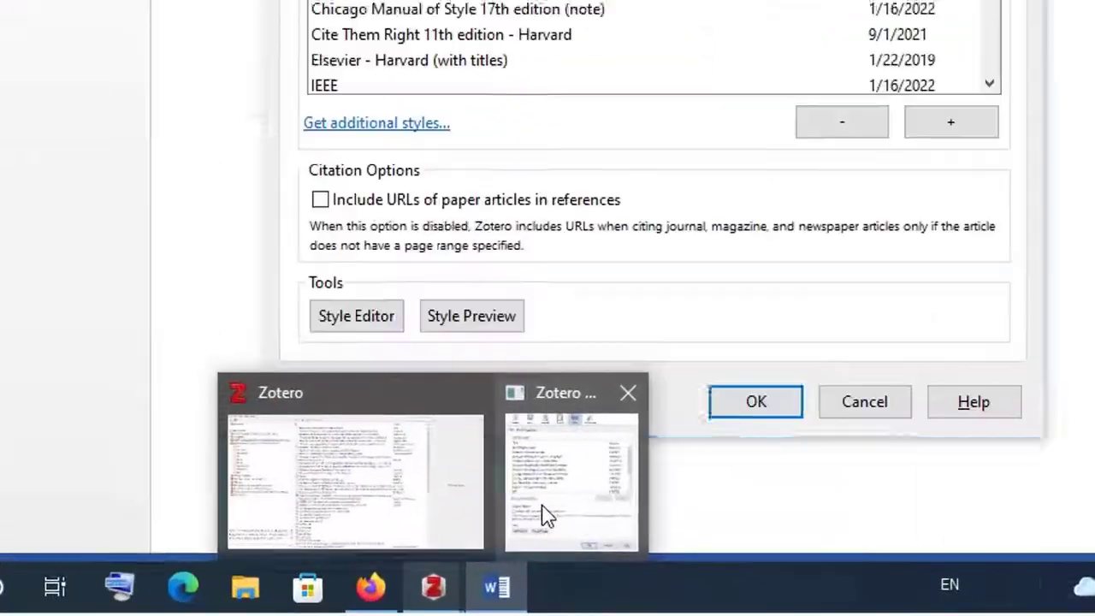
{"action": "left_click", "coordinate": [547, 516]}
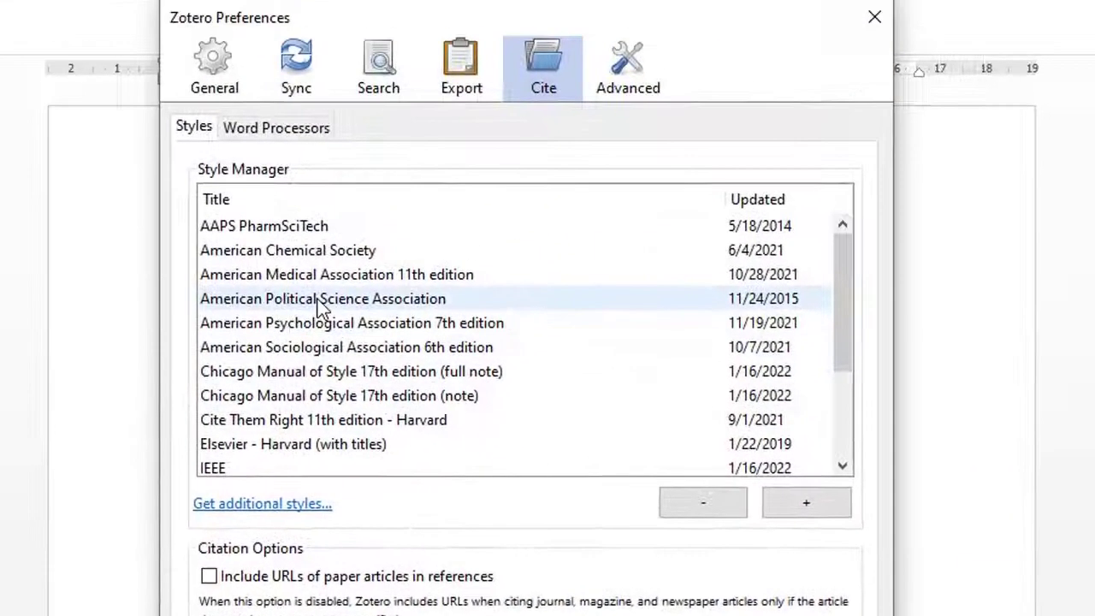
{"action": "scroll", "coordinate": [319, 308], "scroll_direction": "down", "scroll_amount": 3}
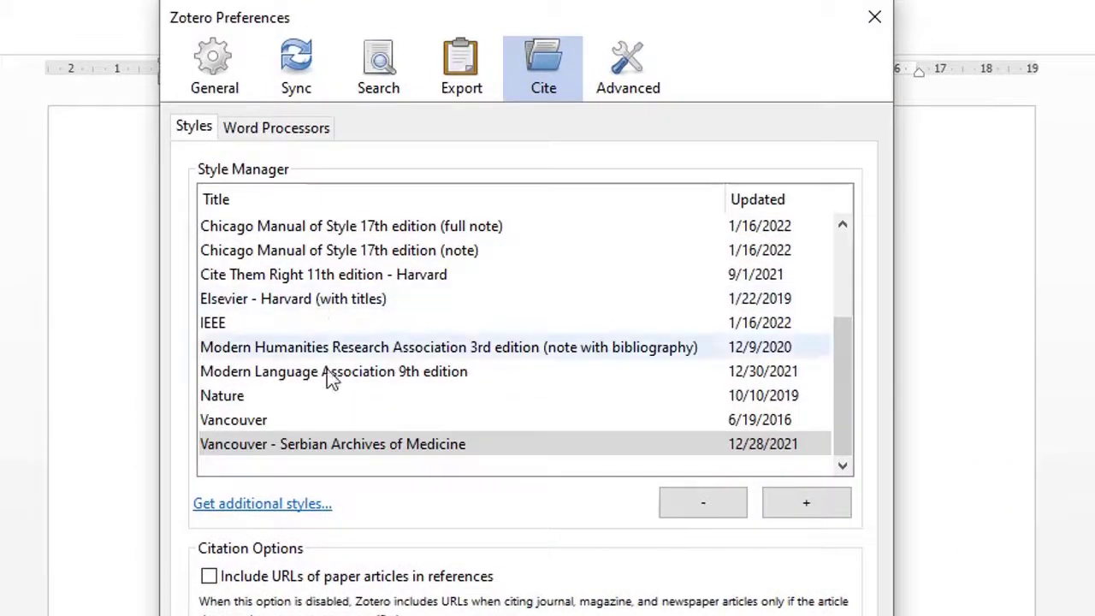
{"action": "left_click", "coordinate": [414, 452]}
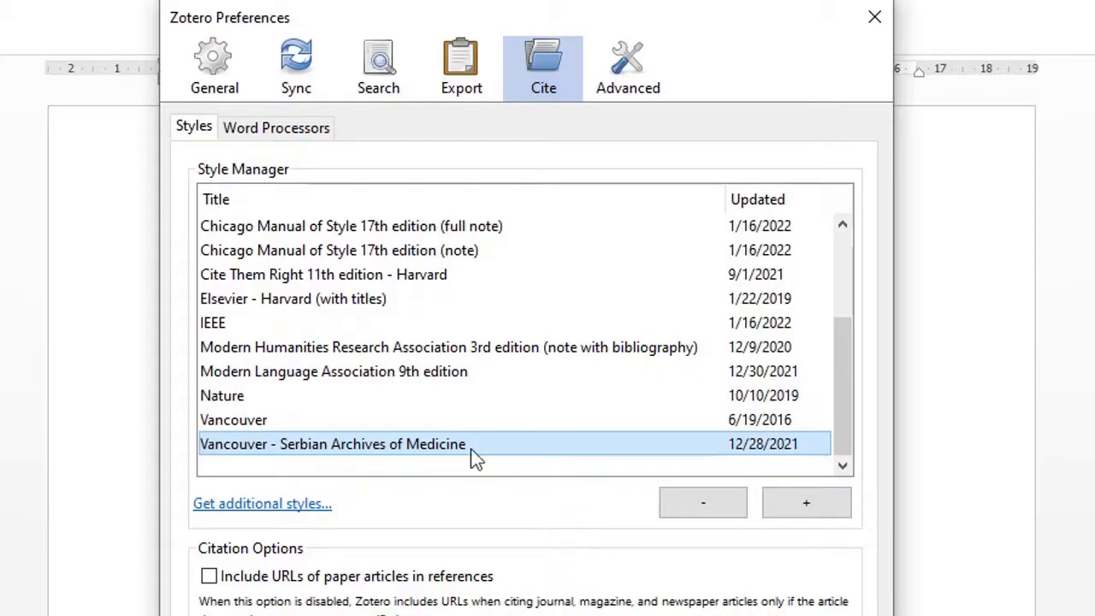
{"action": "left_click", "coordinate": [699, 506]}
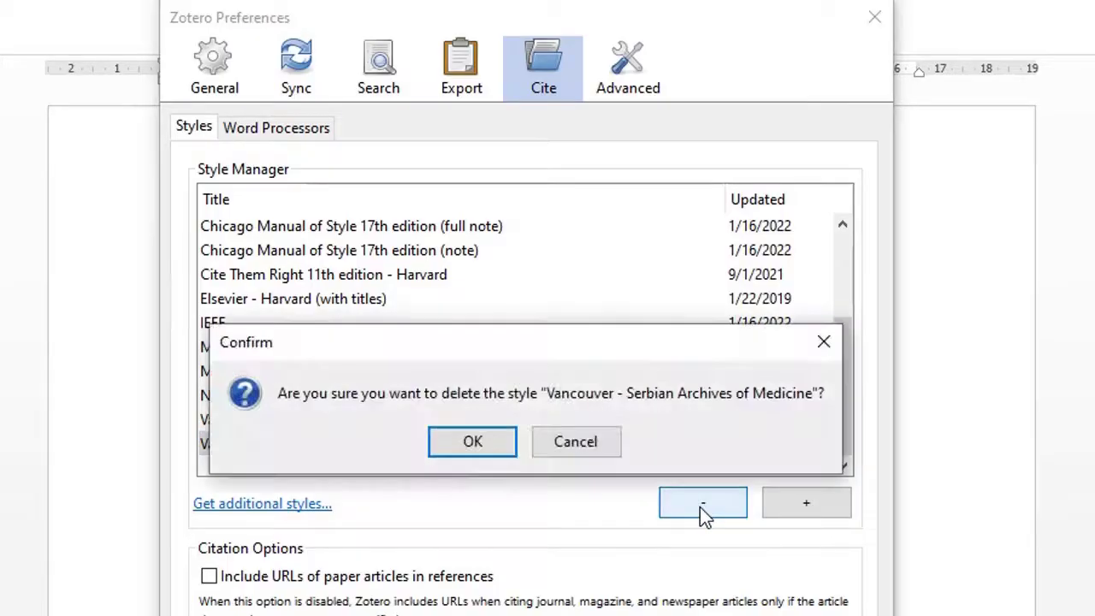
{"action": "left_click", "coordinate": [472, 443]}
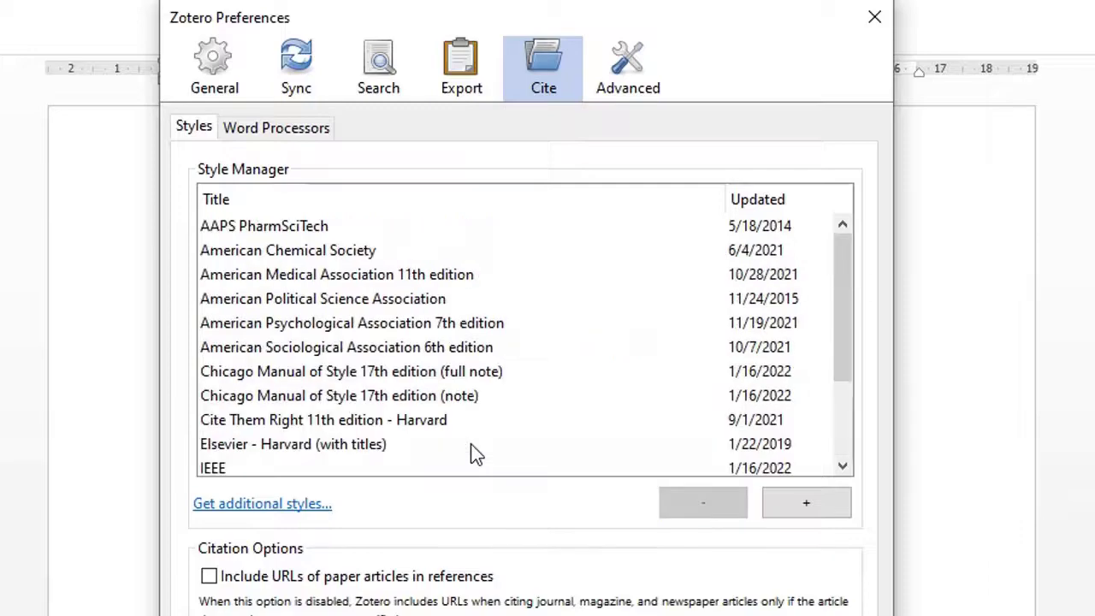